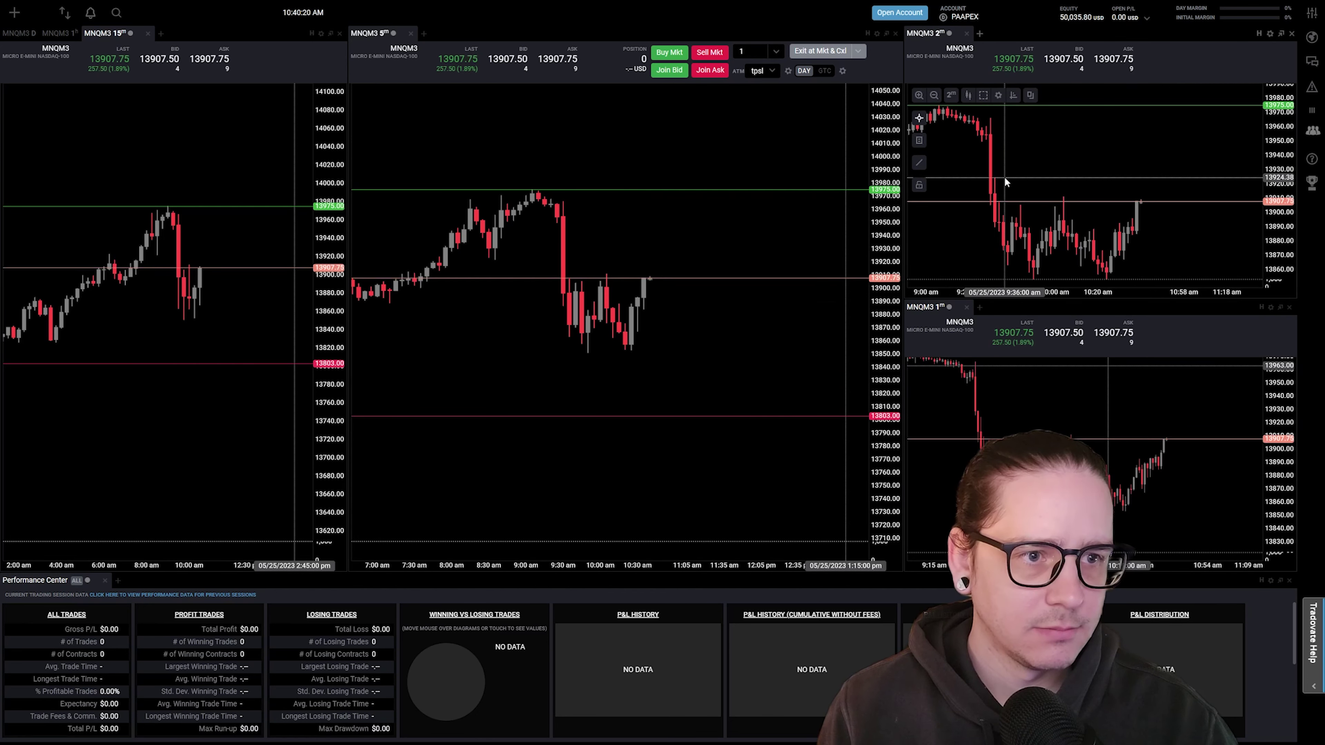
# Step: Sell 5 MNQM3 contracts at market with the tpsl bracket, moving its profit target to about 13820.50 and its stop to 13954.75
pyautogui.moveTo(1004, 176); pyautogui.dragTo(1023, 173)
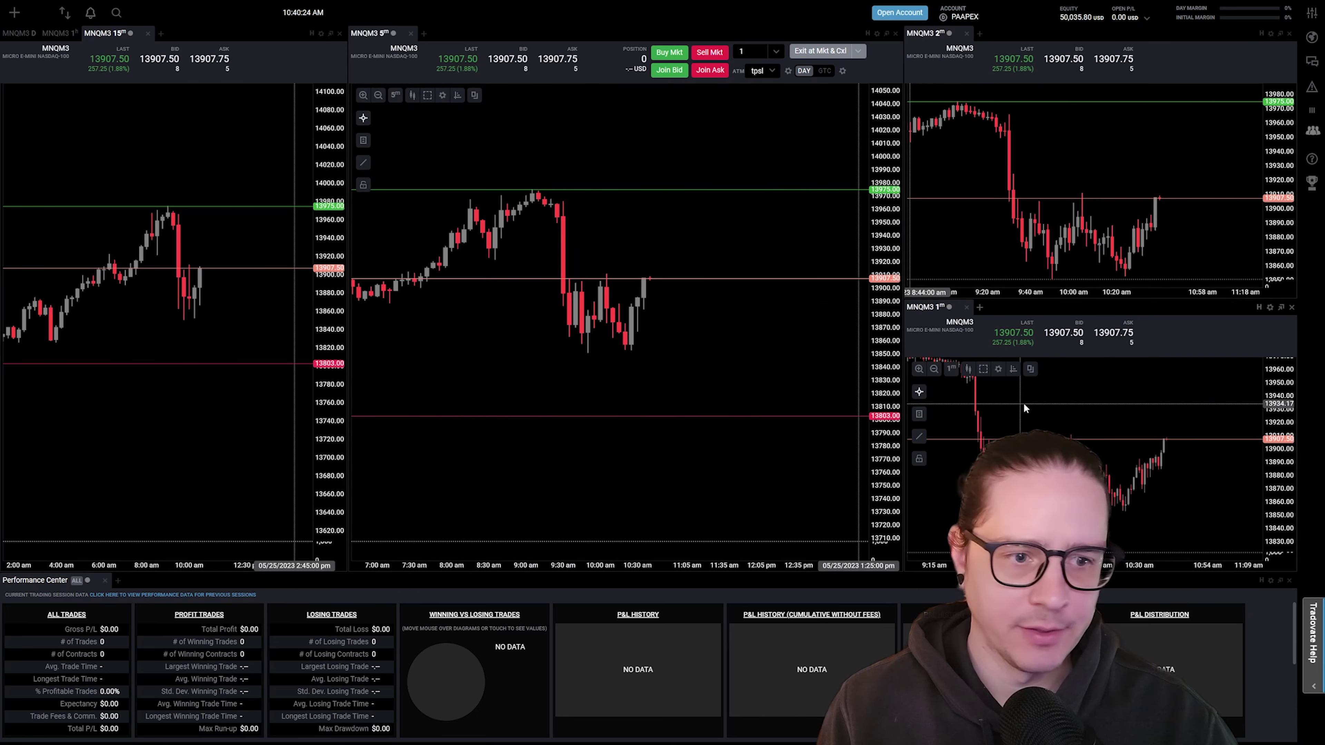
pyautogui.moveTo(1024, 403); pyautogui.dragTo(1051, 437)
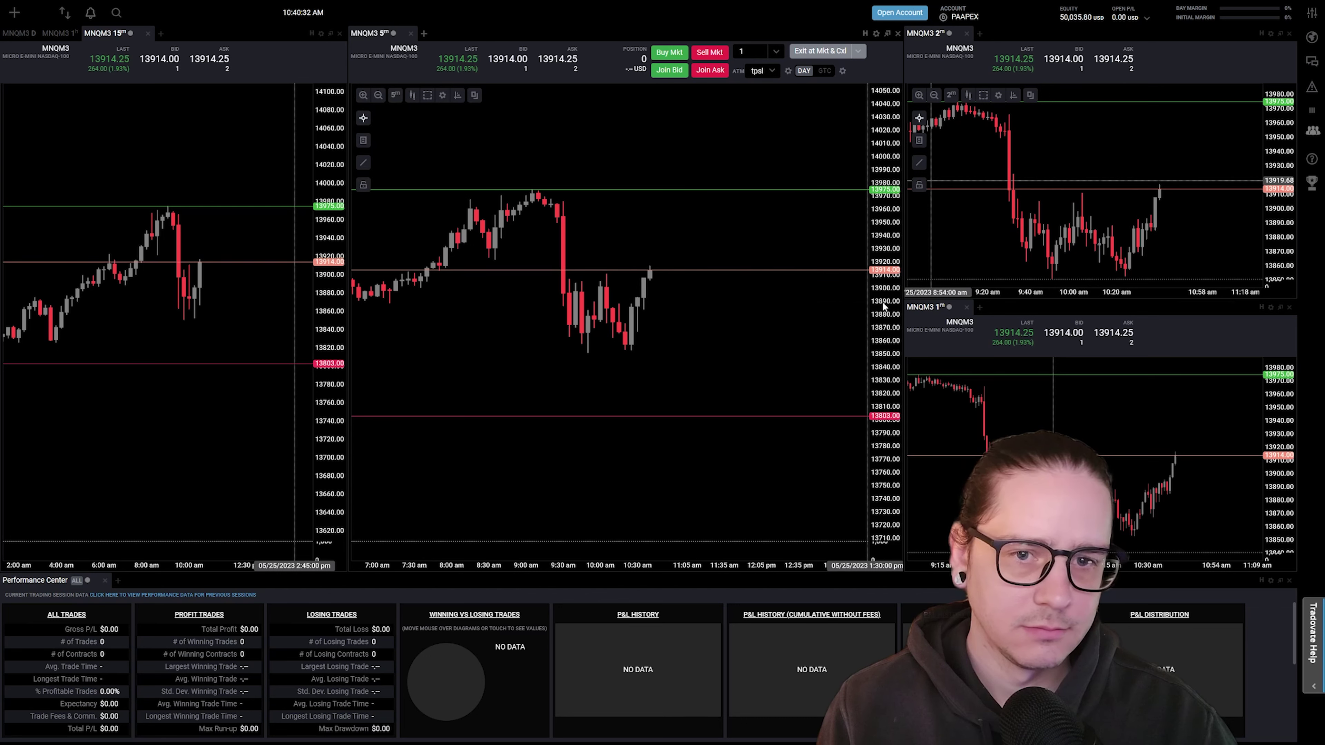
pyautogui.doubleClick(751, 51)
pyautogui.write('5')
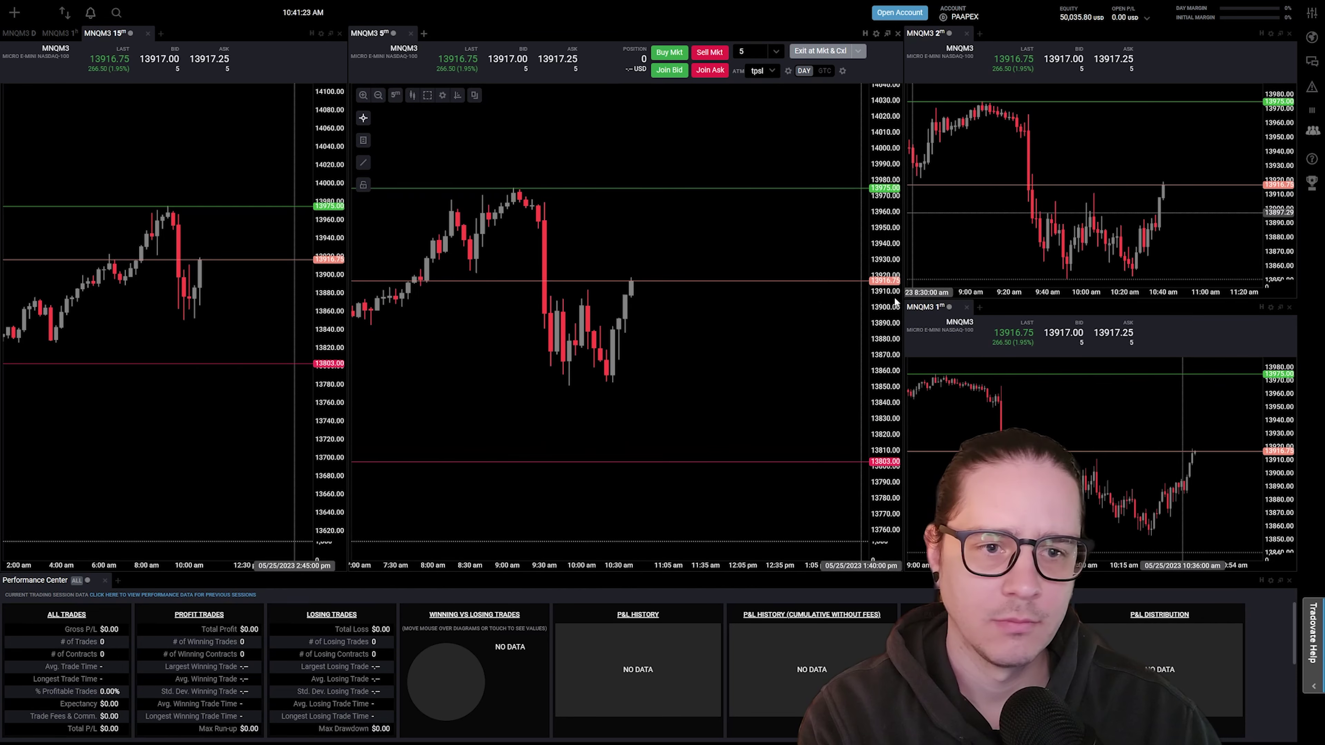
pyautogui.scroll(3, 834, 326)
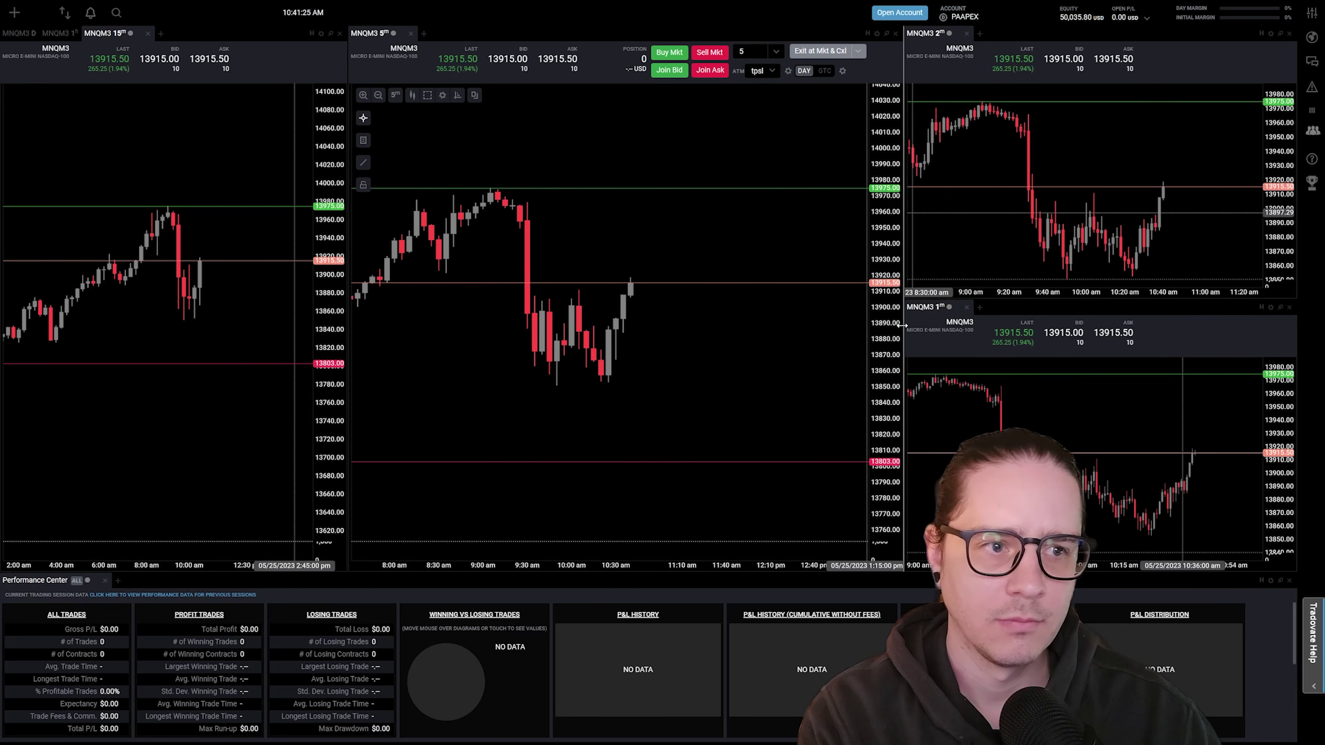
pyautogui.moveTo(1213, 205); pyautogui.dragTo(1192, 195)
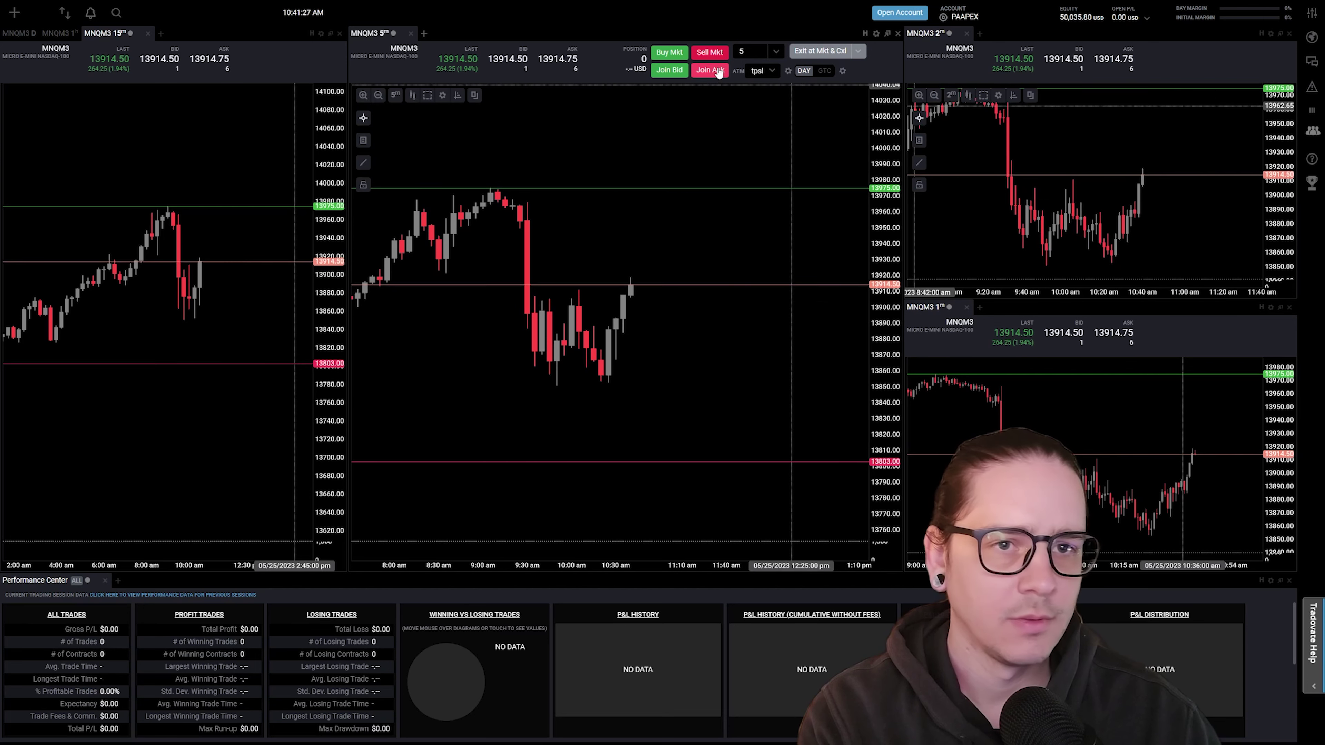
pyautogui.click(710, 53)
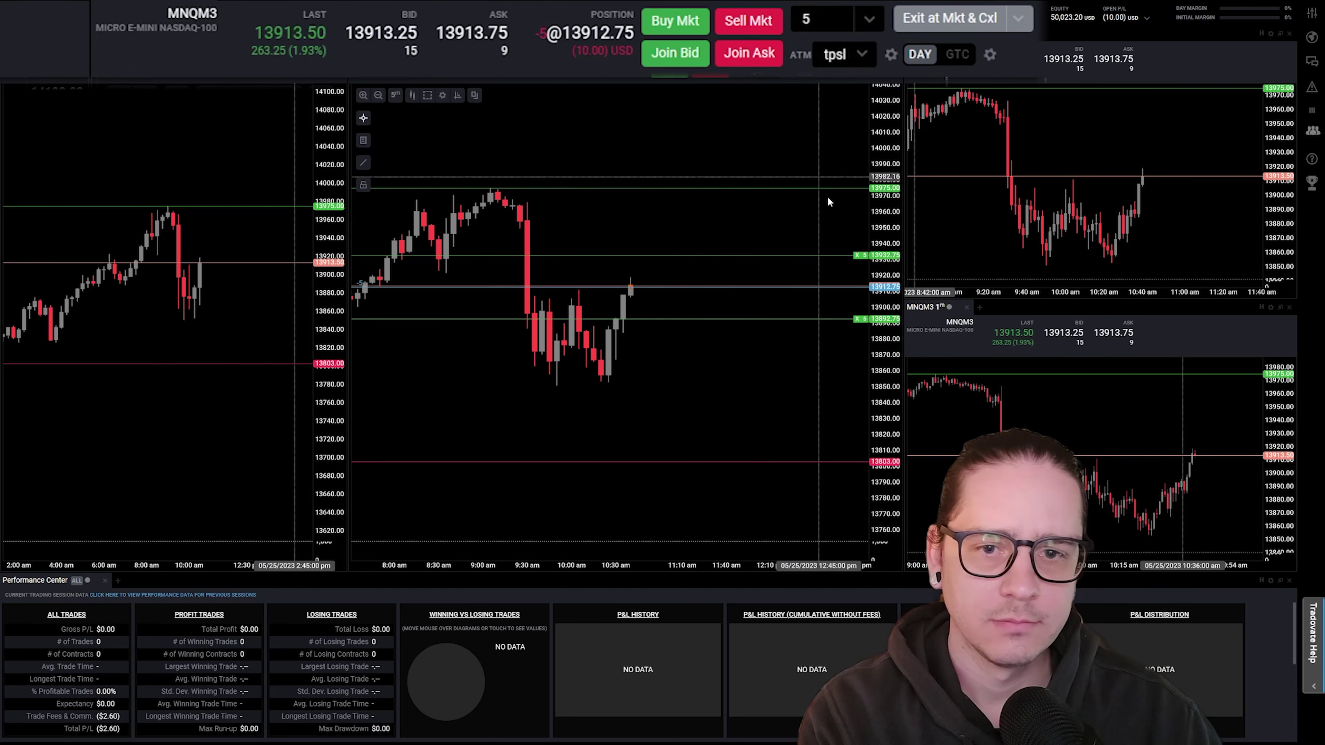
pyautogui.moveTo(880, 320); pyautogui.dragTo(880, 384)
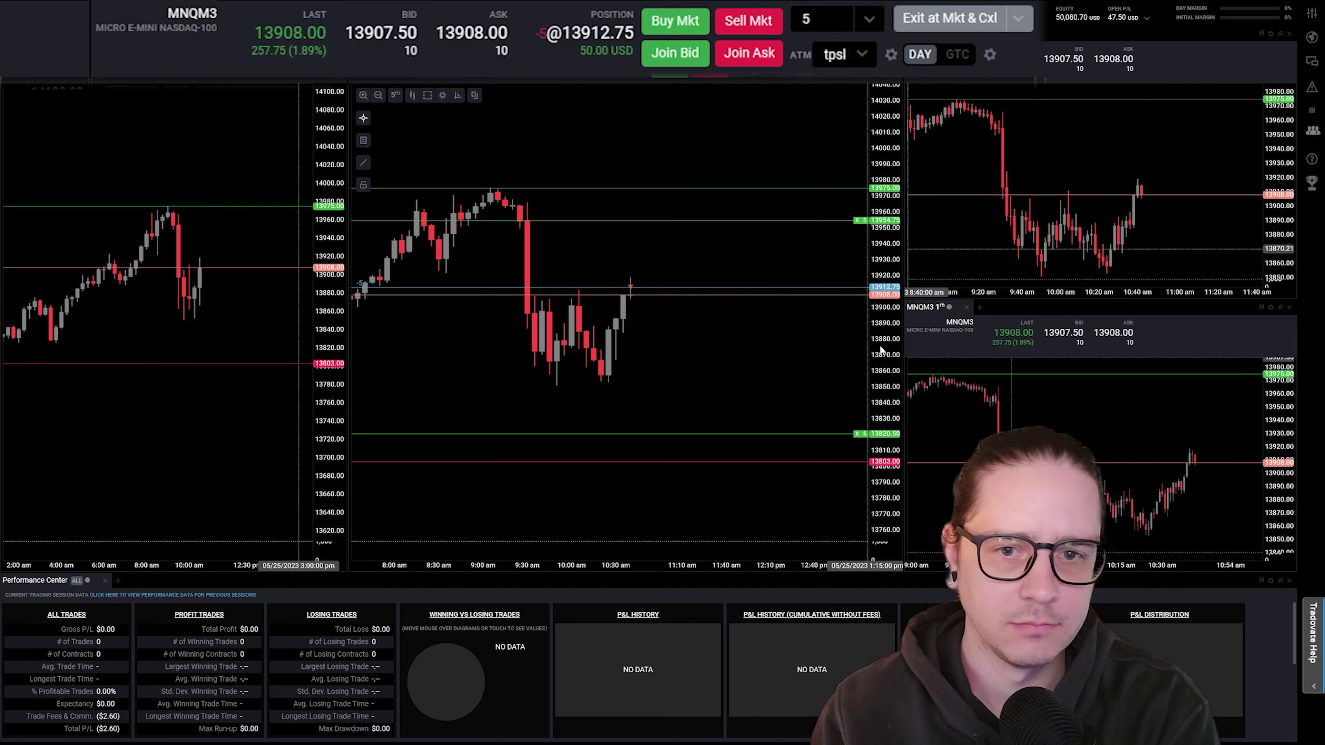
# Step: Examine MNQM3 price action around the open short across the 15-, 5-, 2- and 1-minute charts
pyautogui.scroll(-2, 241, 291)
pyautogui.moveTo(256, 291); pyautogui.dragTo(225, 301)
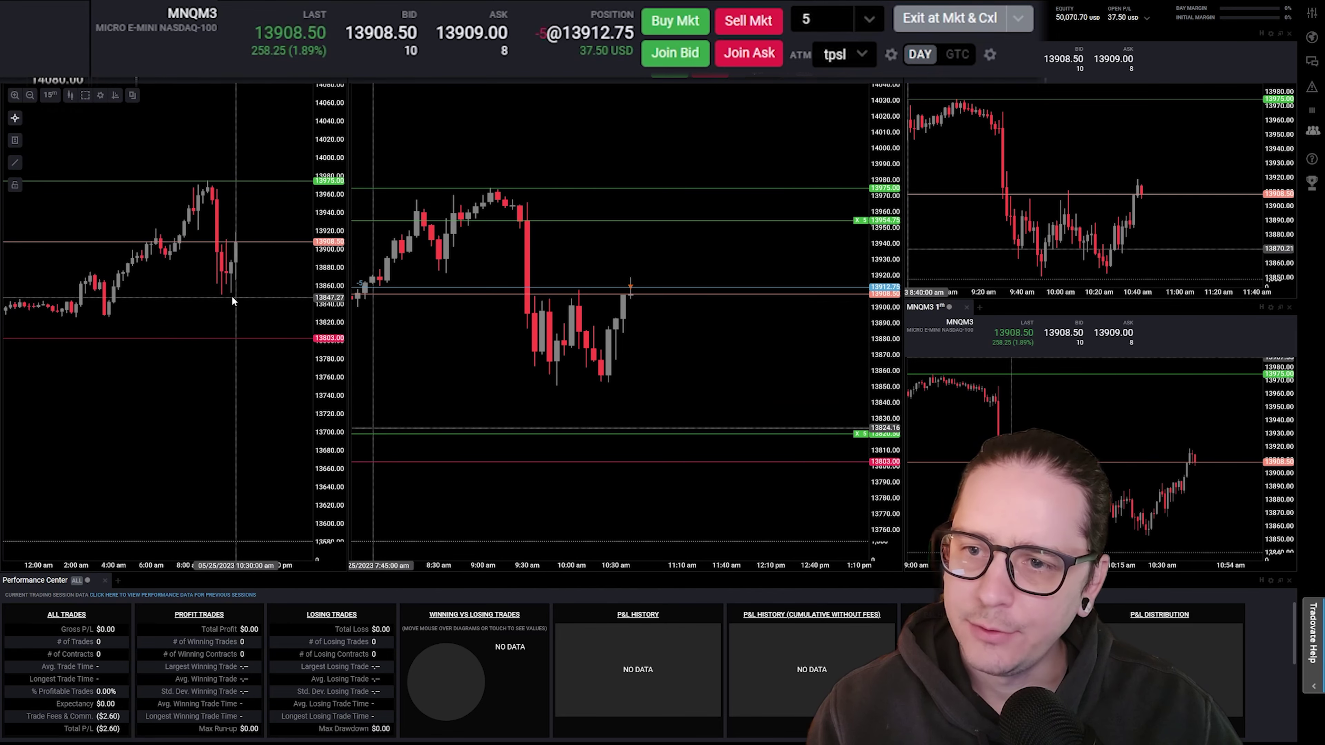
pyautogui.scroll(3, 169, 317)
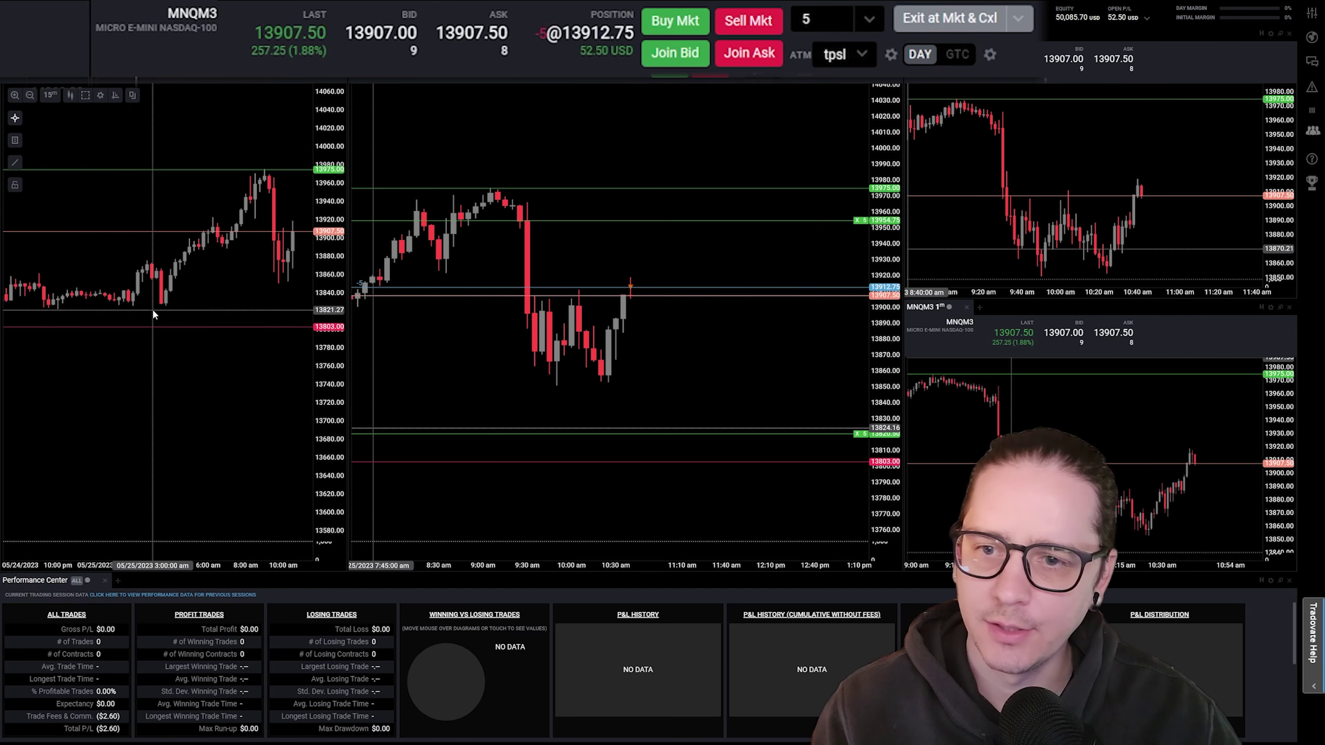
pyautogui.moveTo(152, 309); pyautogui.dragTo(230, 295)
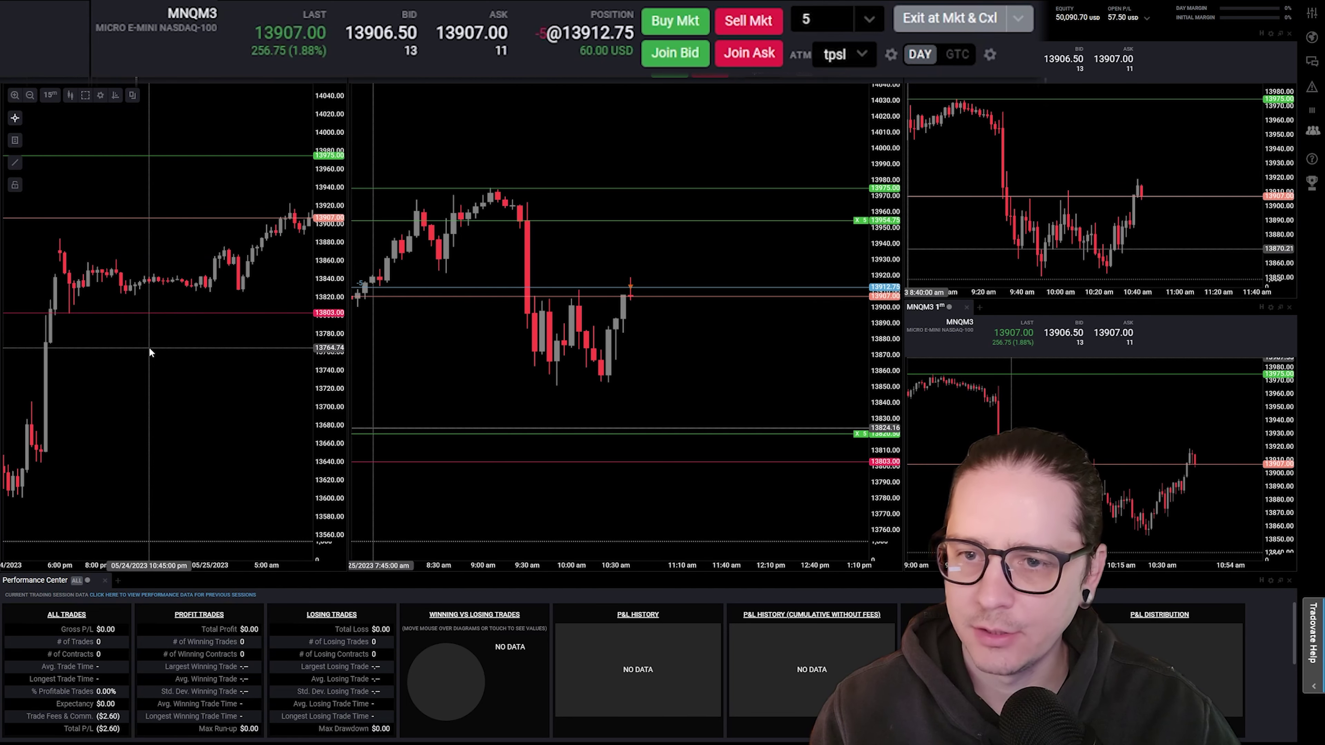
pyautogui.moveTo(149, 348); pyautogui.dragTo(58, 364)
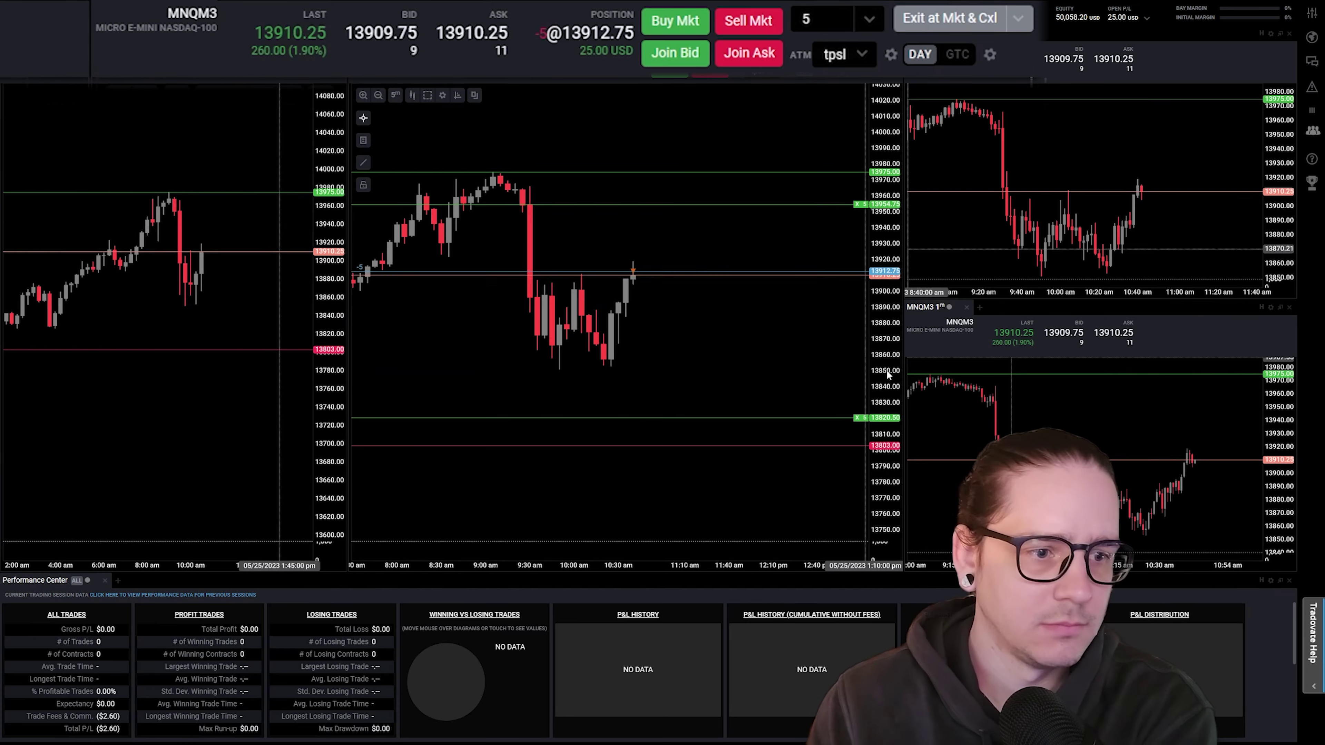
pyautogui.scroll(-3, 388, 313)
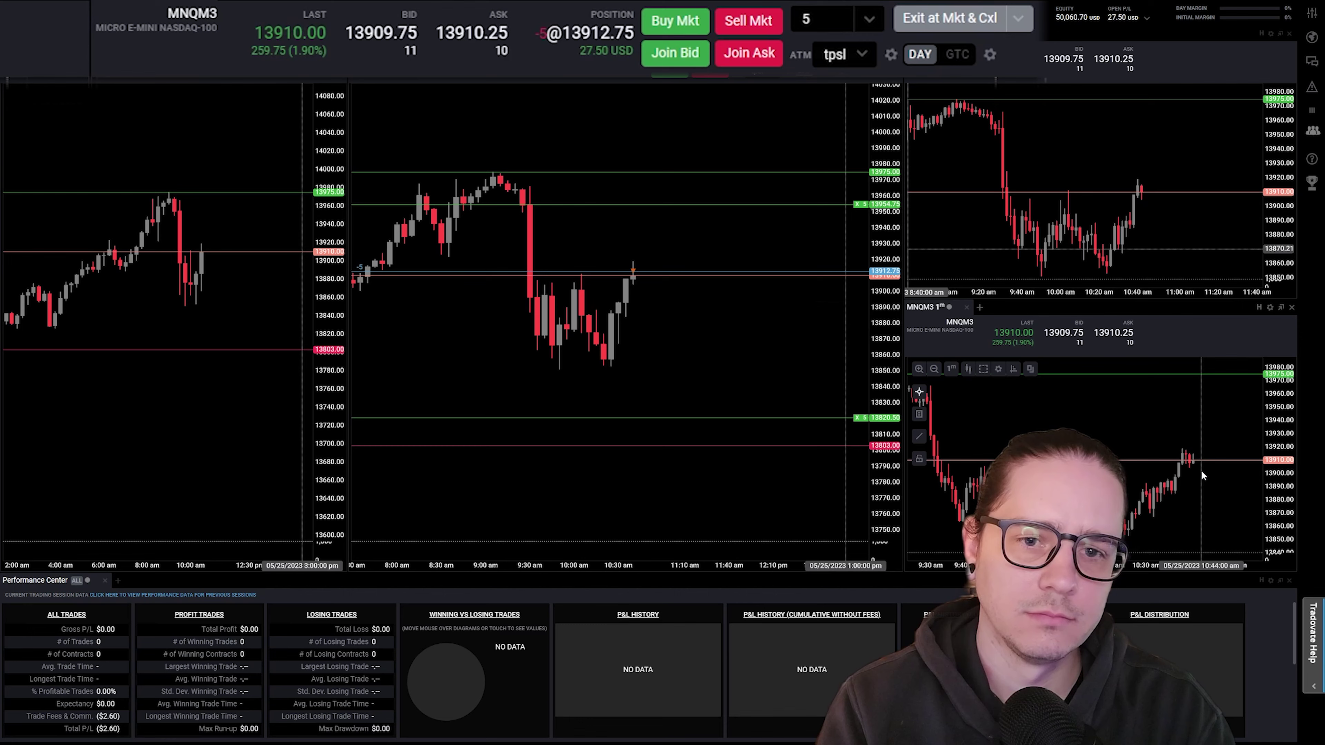
pyautogui.scroll(2, 765, 370)
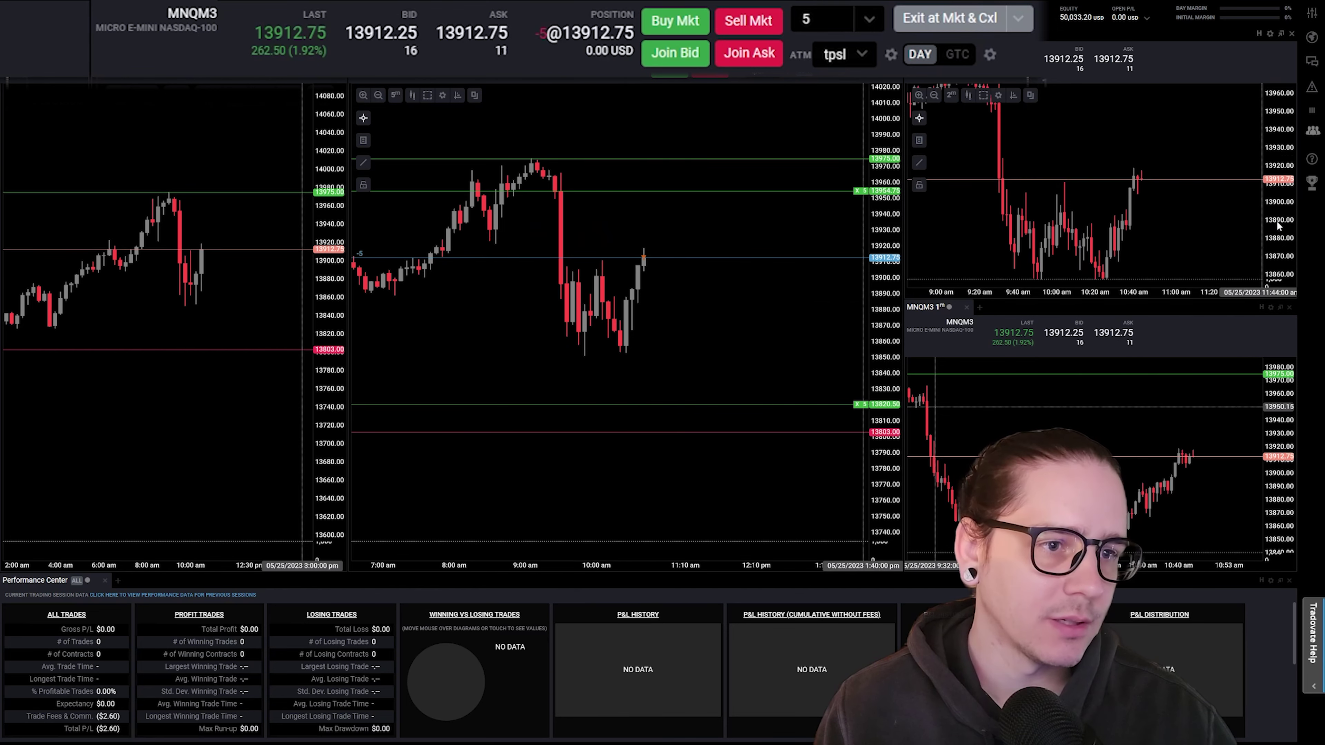
pyautogui.scroll(3, 1196, 218)
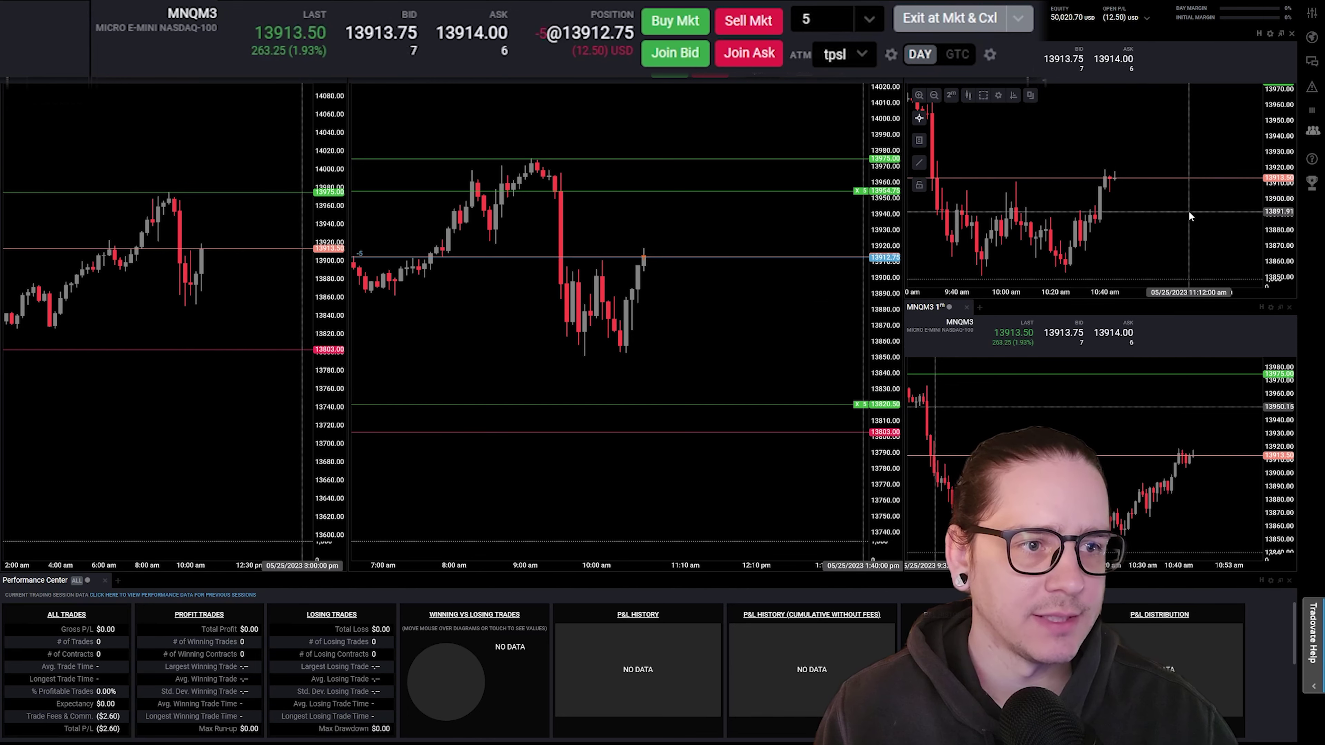
pyautogui.scroll(-3, 1191, 215)
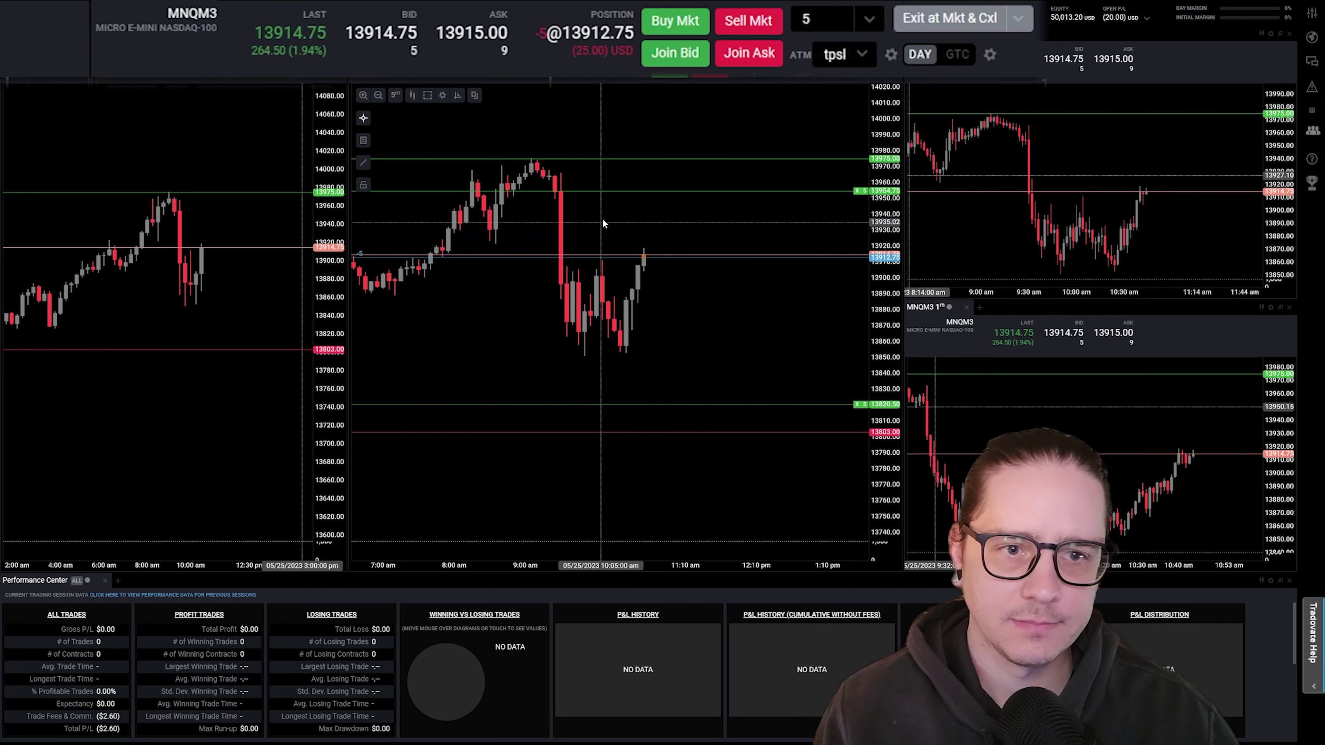
pyautogui.scroll(2, 690, 306)
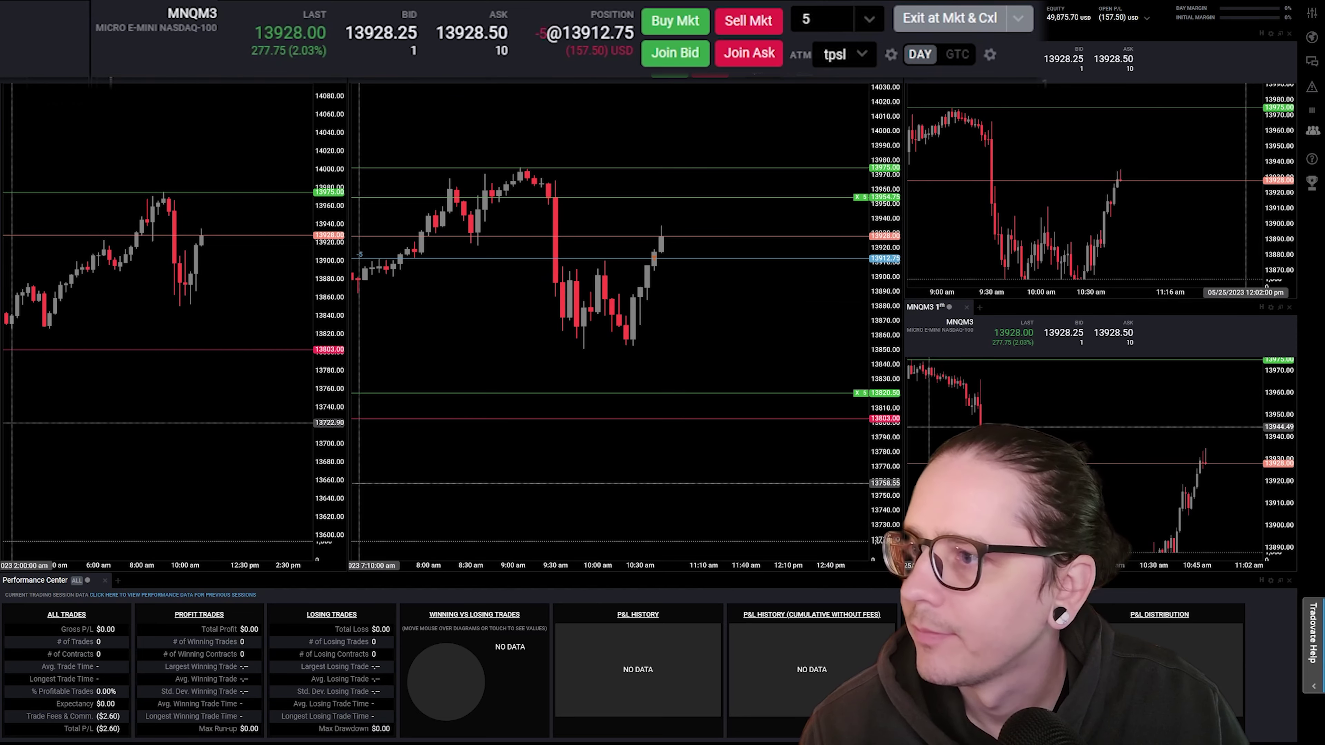
# Step: Switch to the TradingView browser window to check the two-minute US Dollar Index futures chart, and return to Tradovate
pyautogui.hotkey('alt', 'Tab')
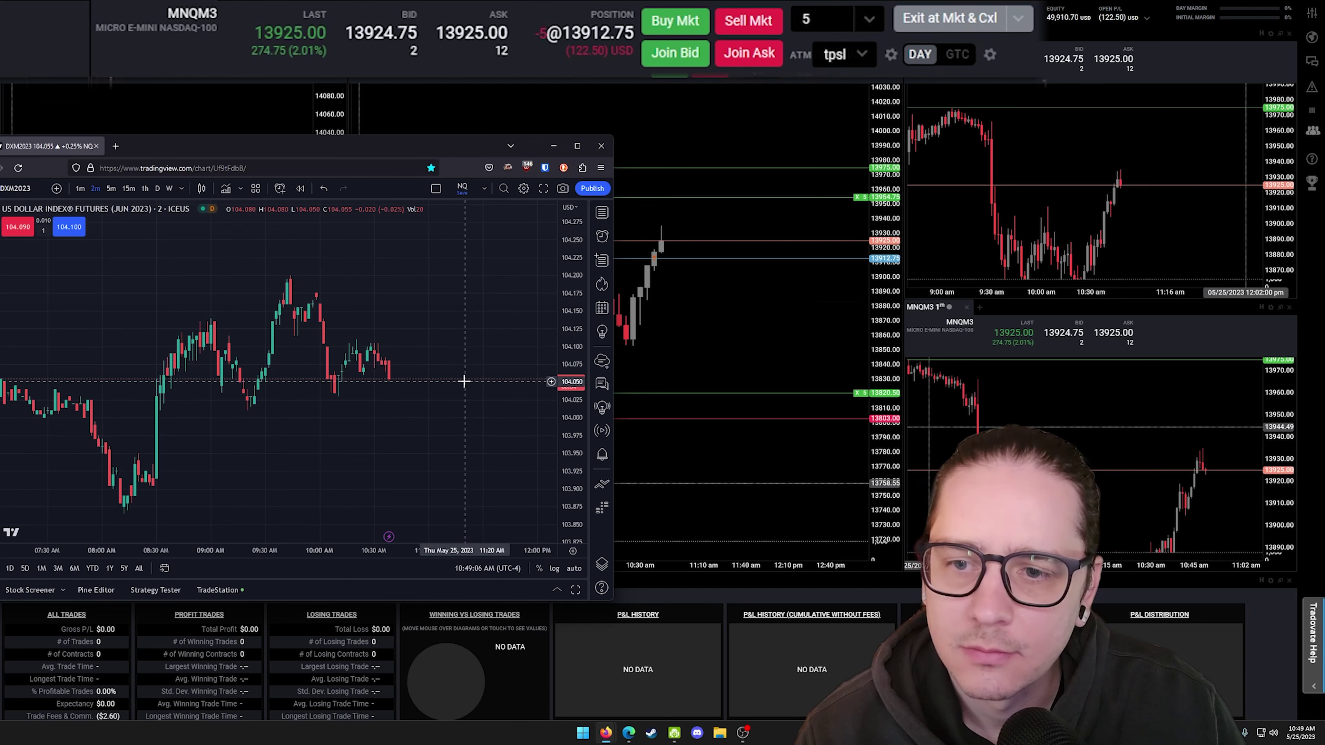
pyautogui.press('super+Down')
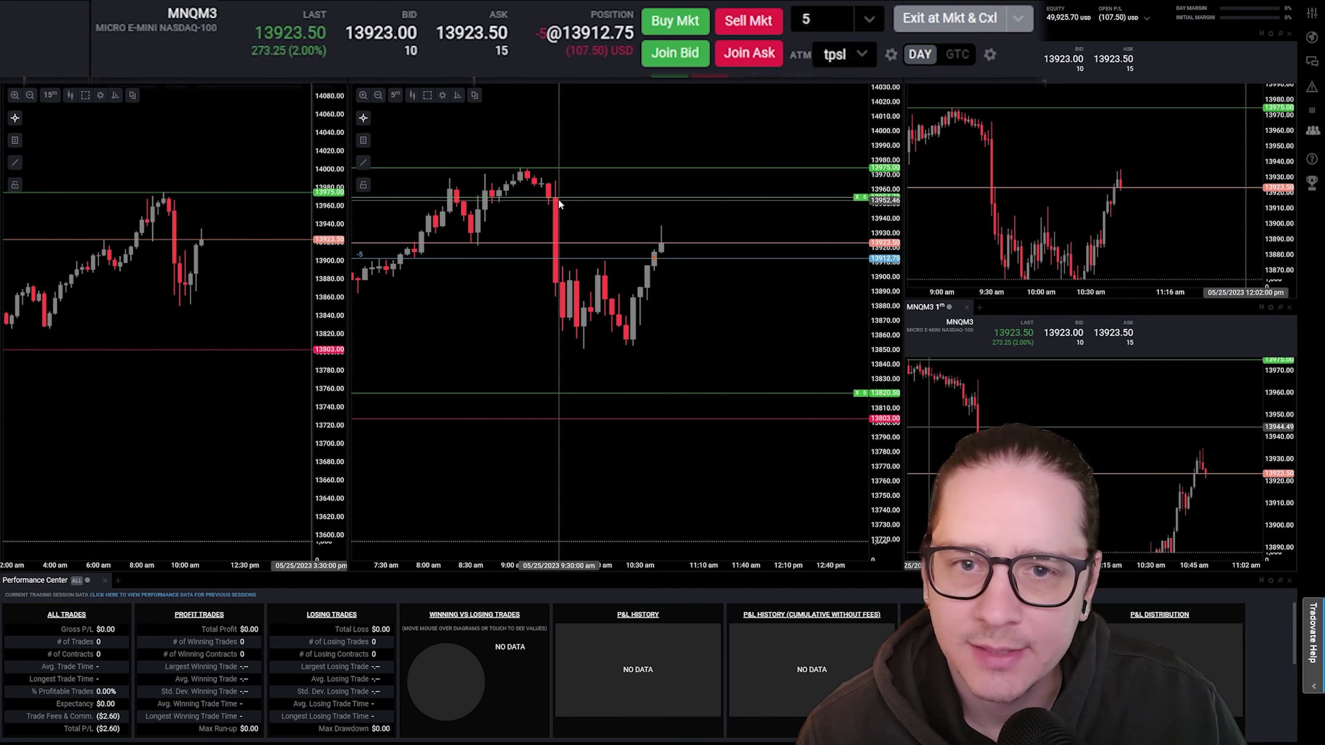
# Step: Review the morning drop on the 5-minute chart and lower the short's profit target to about 13811.75
pyautogui.scroll(-1, 554, 188)
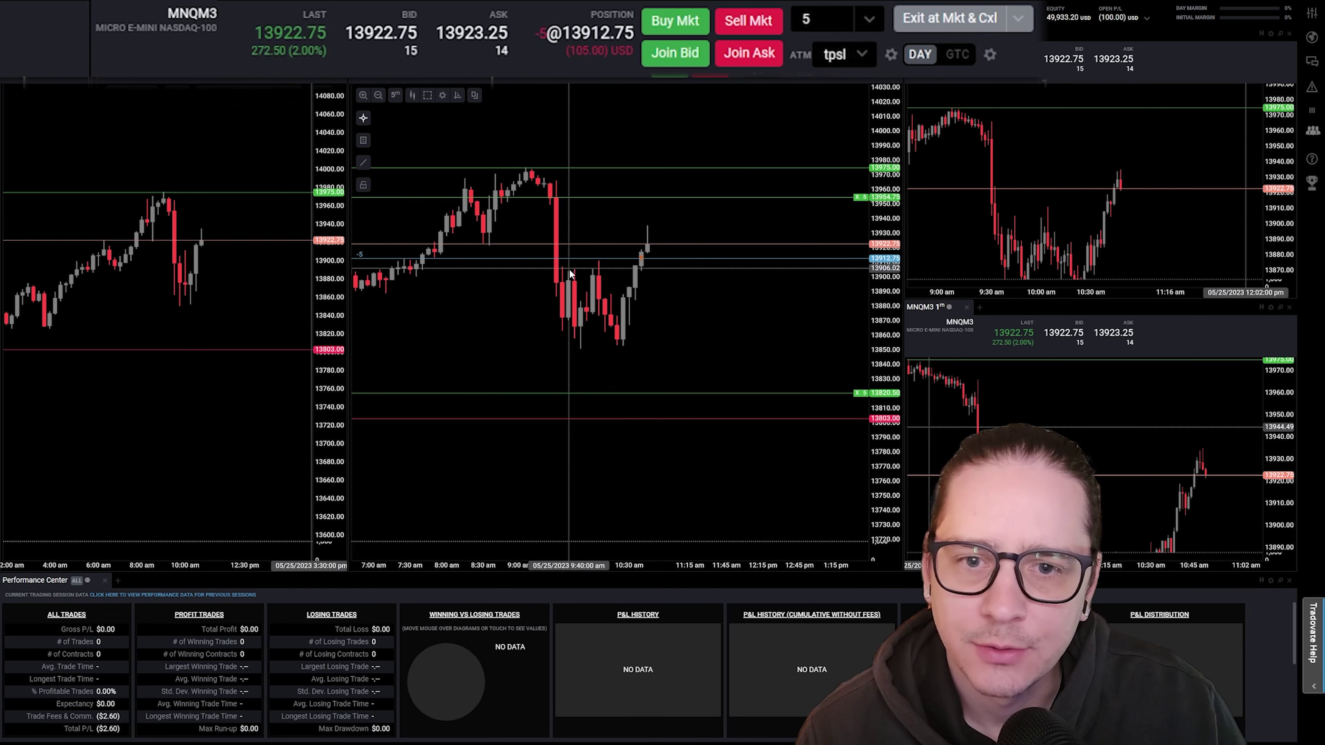
pyautogui.moveTo(516, 308); pyautogui.dragTo(599, 309)
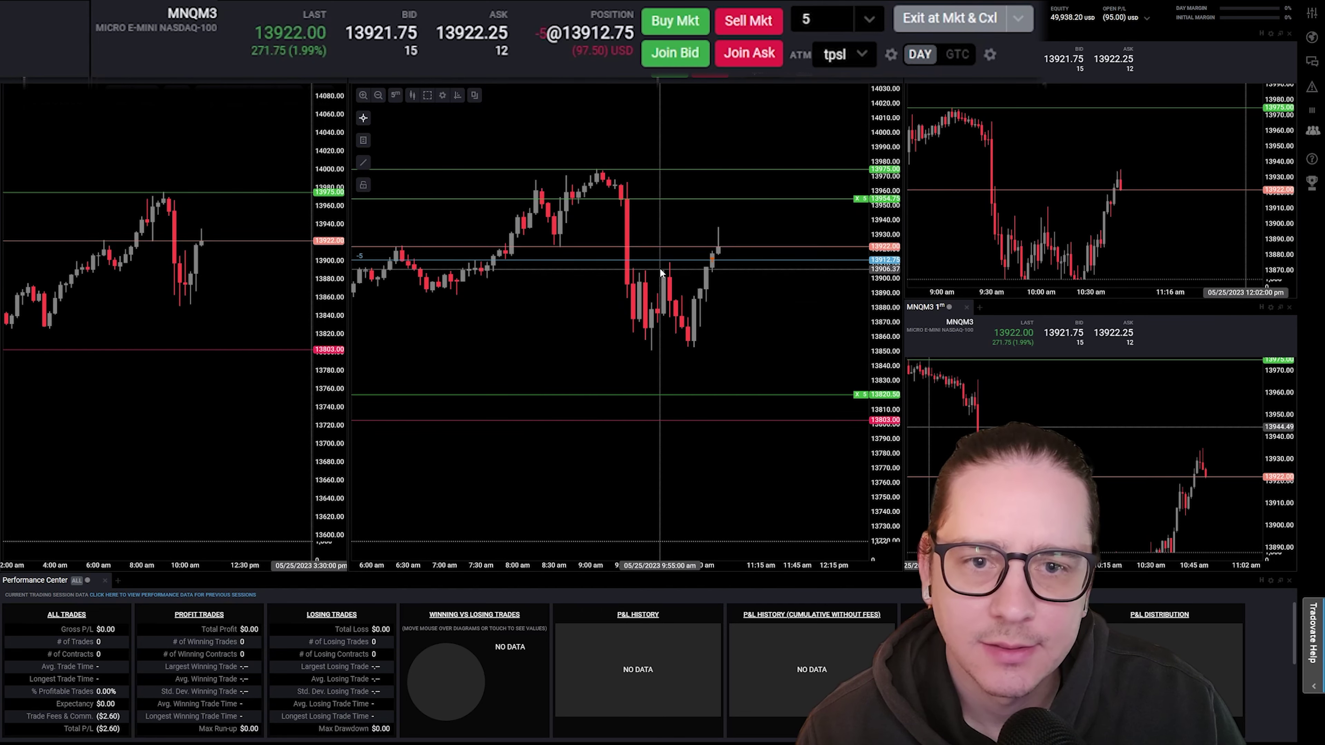
pyautogui.scroll(-5, 649, 282)
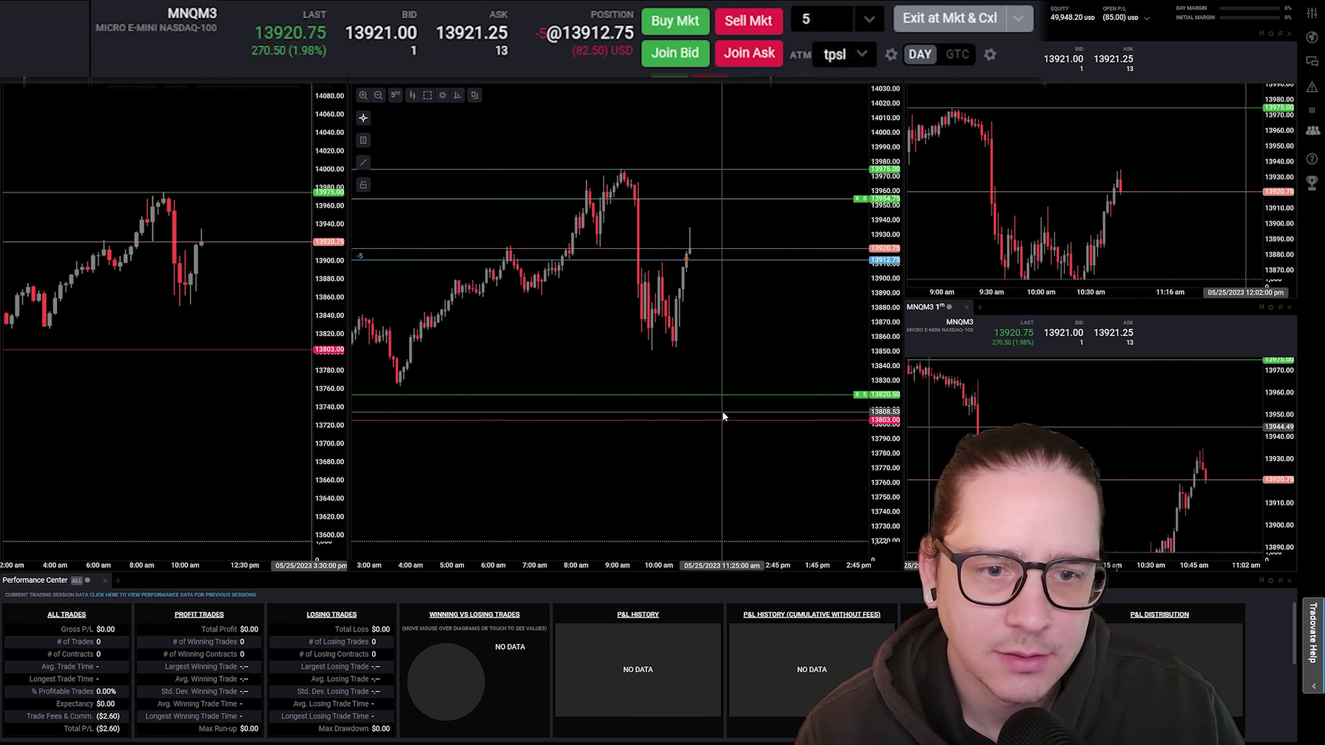
pyautogui.moveTo(885, 410); pyautogui.dragTo(886, 409)
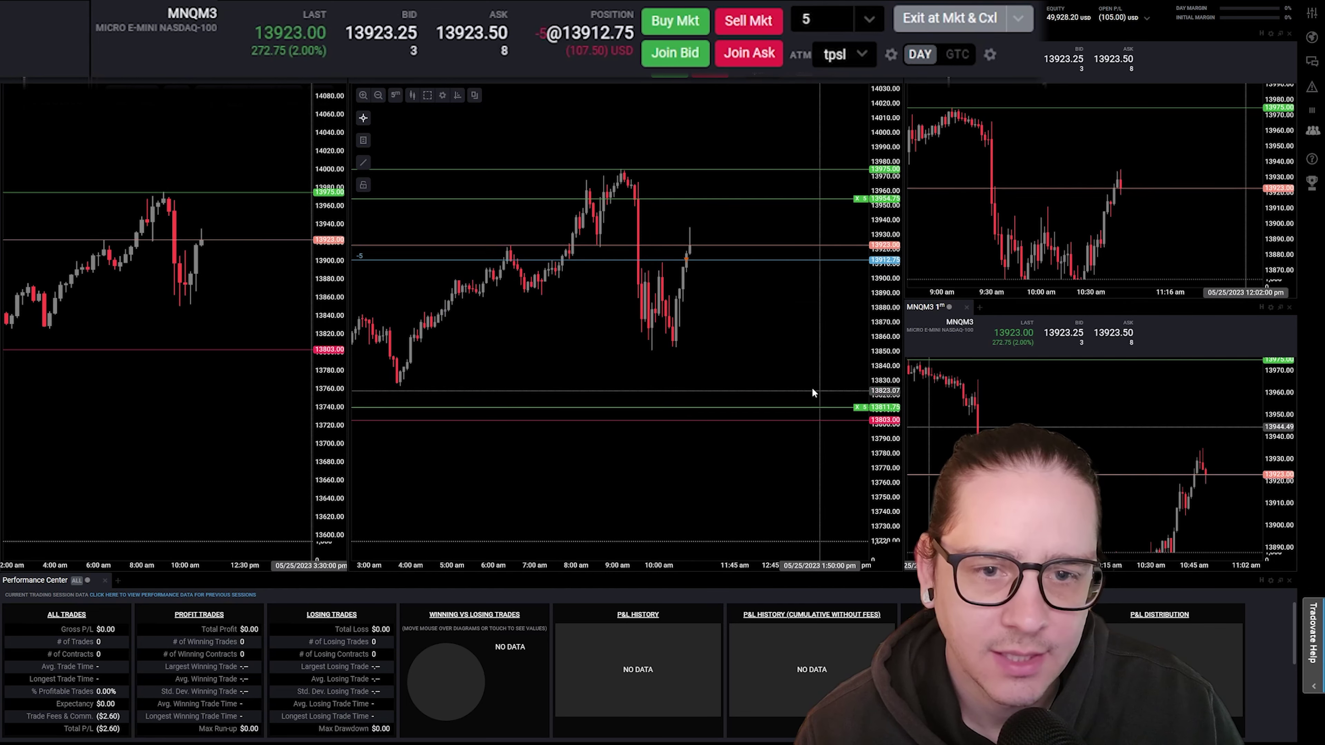
# Step: Monitor the open short on the 5-, 2- and 1-minute charts, comparing the current rally with the earlier lows and session high
pyautogui.scroll(3, 765, 368)
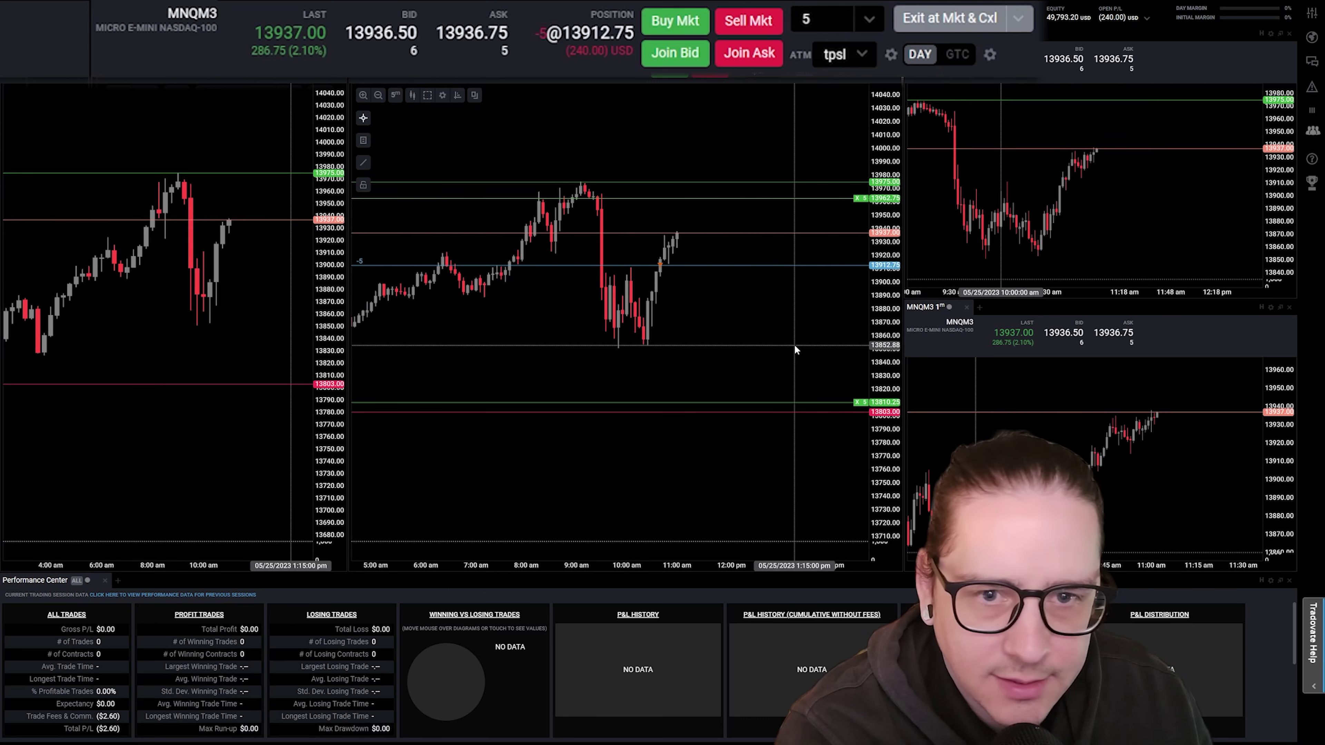
pyautogui.scroll(-2, 1125, 213)
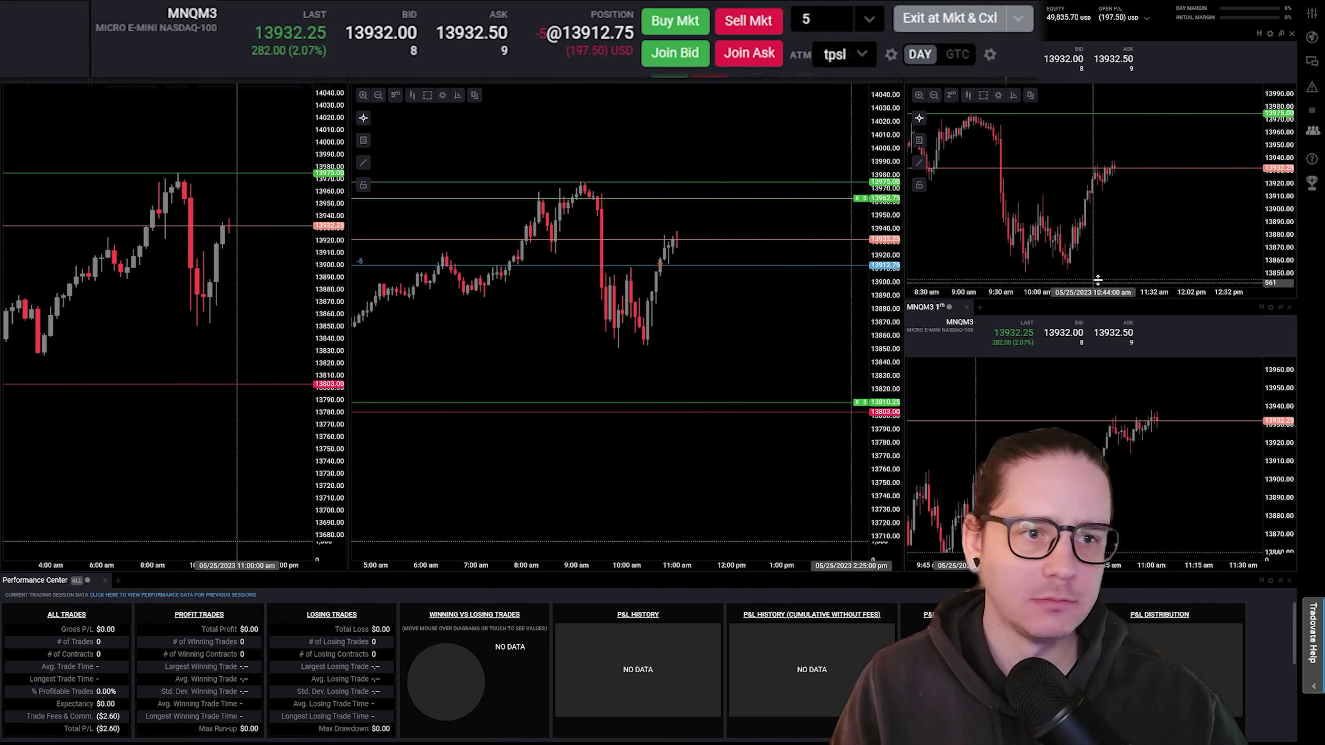
pyautogui.scroll(2, 686, 312)
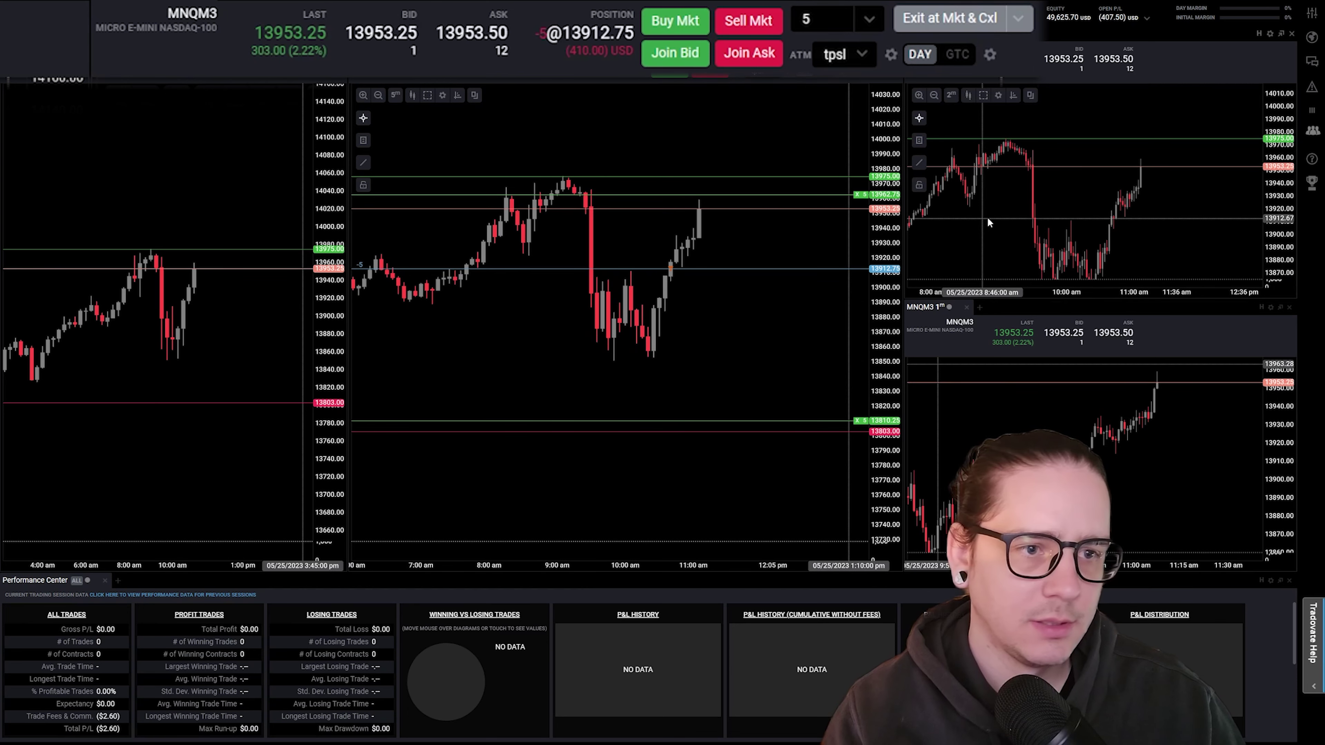
pyautogui.scroll(2, 1118, 241)
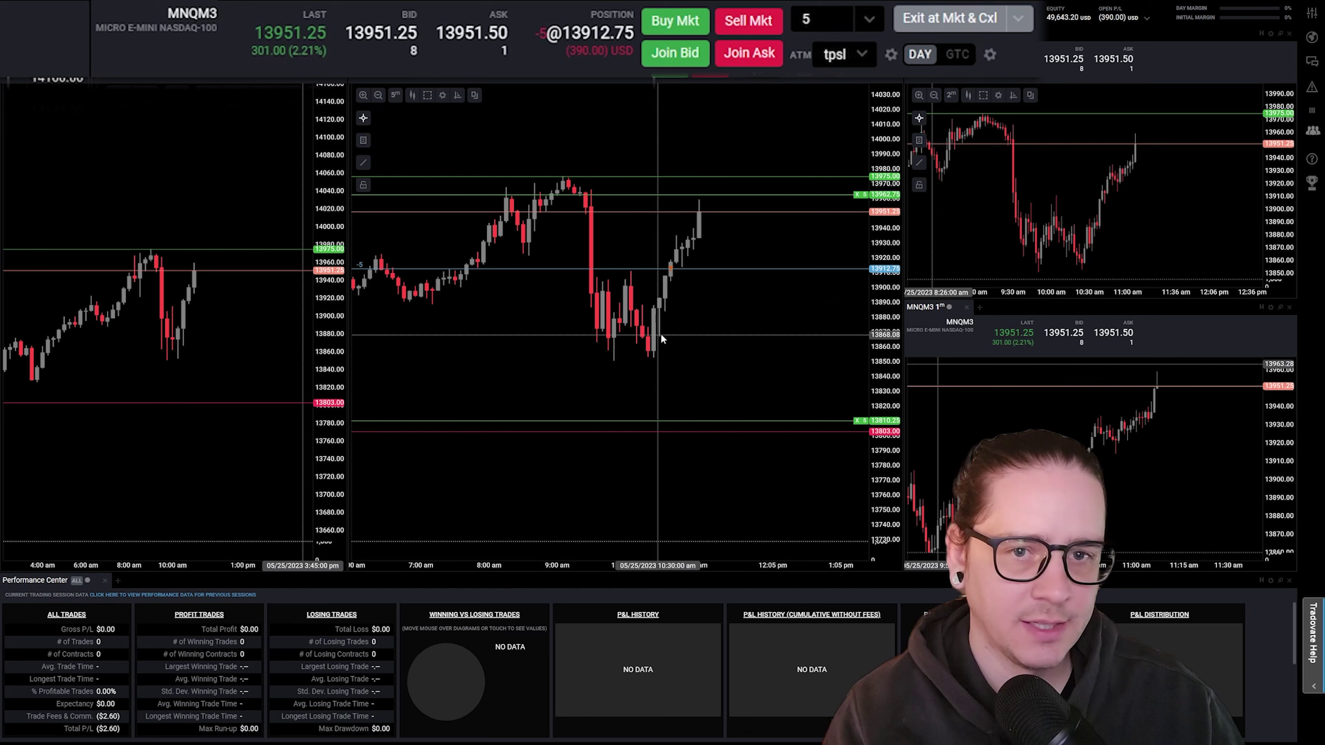
pyautogui.scroll(3, 1151, 230)
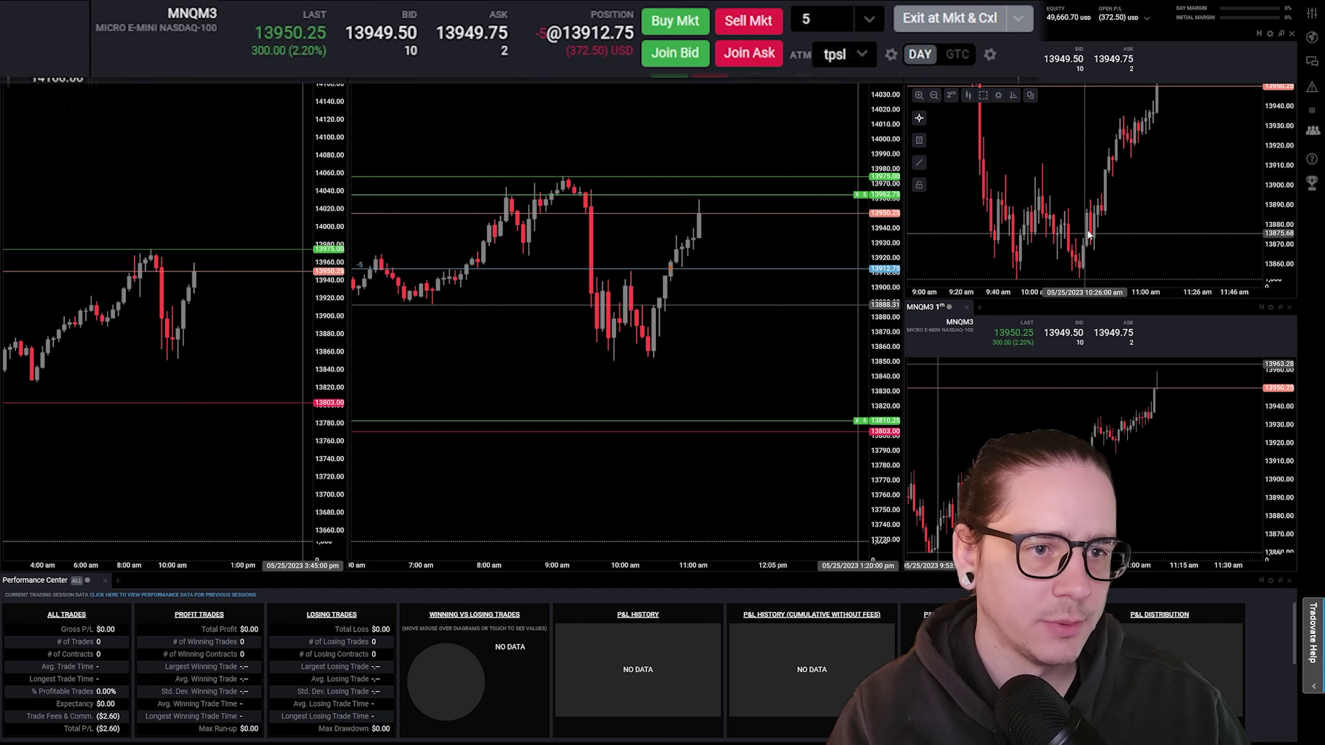
pyautogui.scroll(-2, 1079, 235)
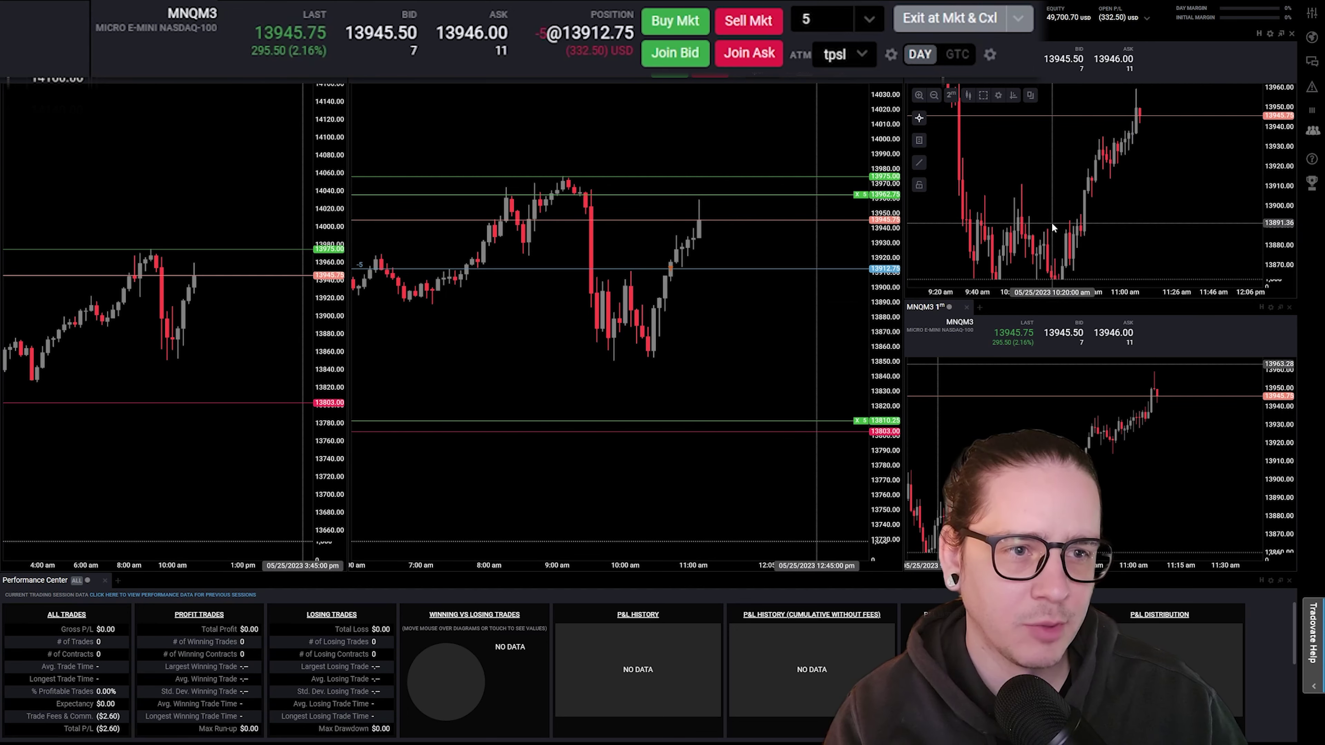
pyautogui.moveTo(1079, 223); pyautogui.dragTo(1105, 220)
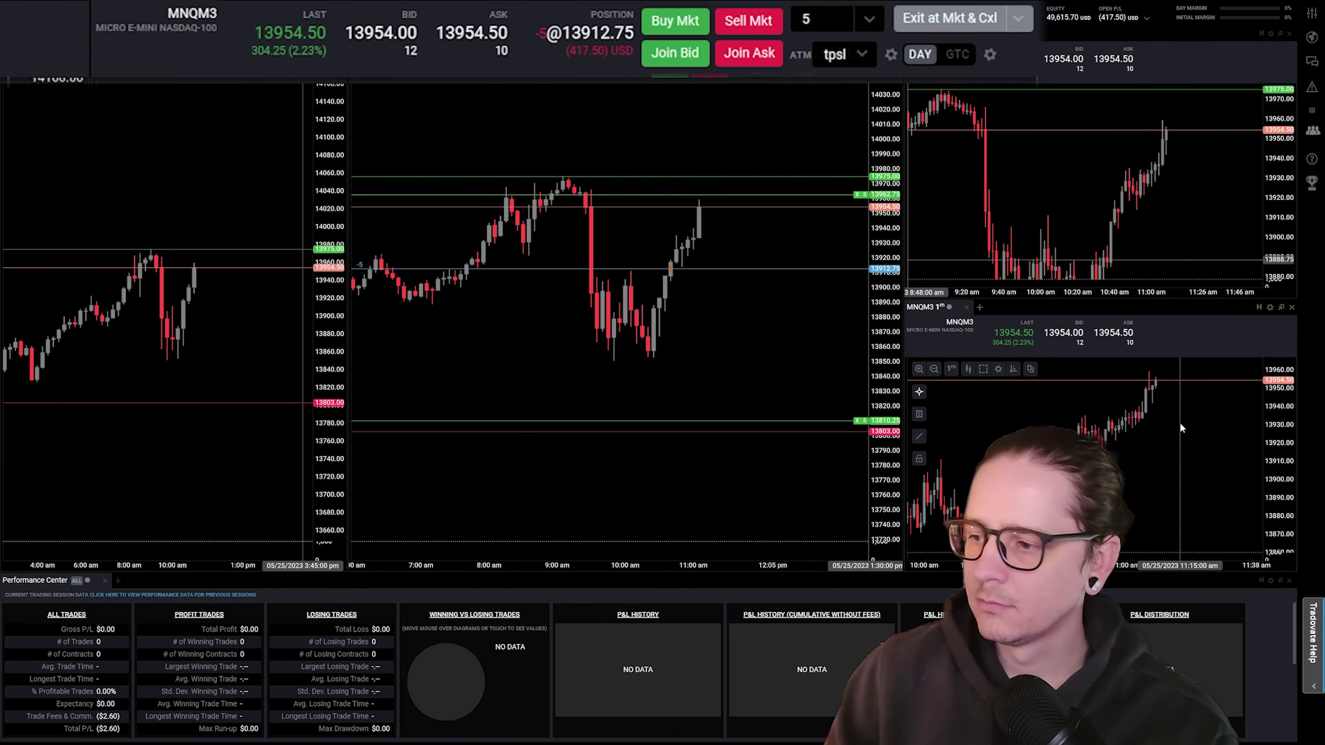
pyautogui.scroll(-1, 1211, 183)
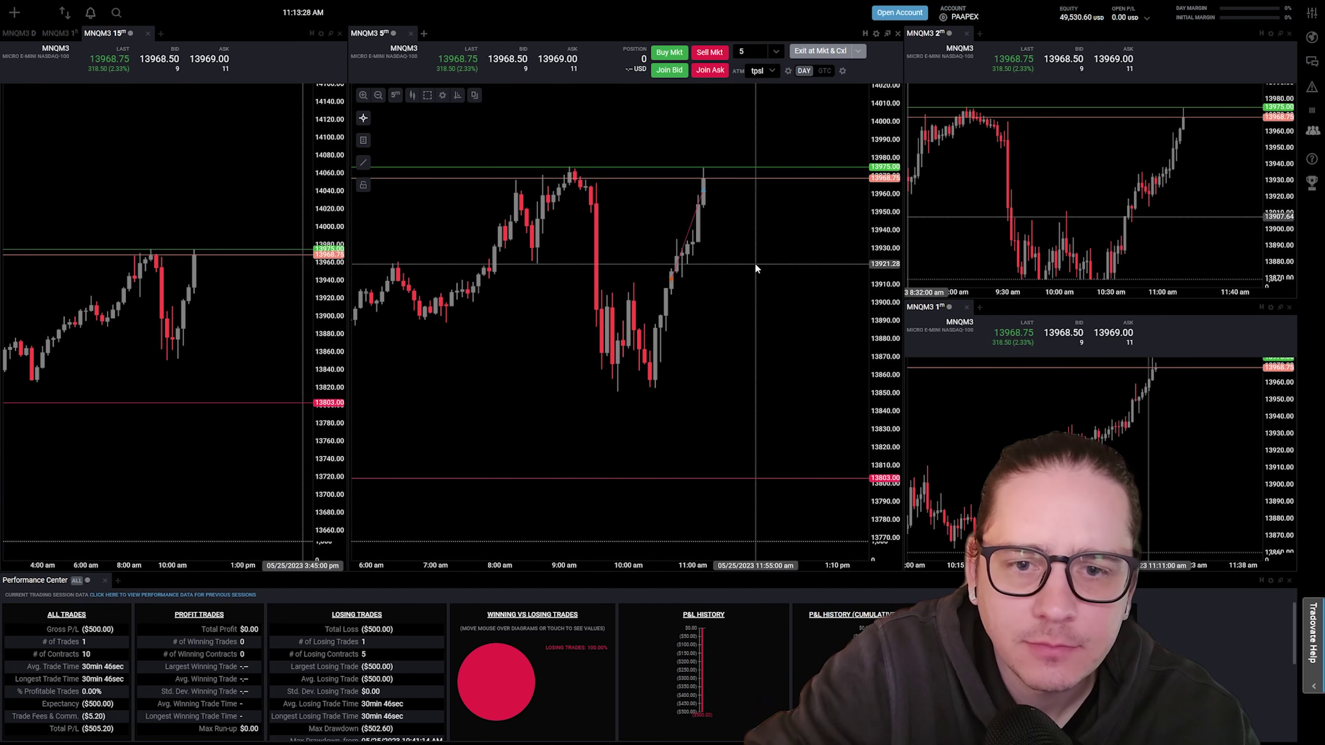
# Step: Review the closed short's entry and exit on the 5-minute chart against the morning sell-off and lows
pyautogui.scroll(2, 753, 263)
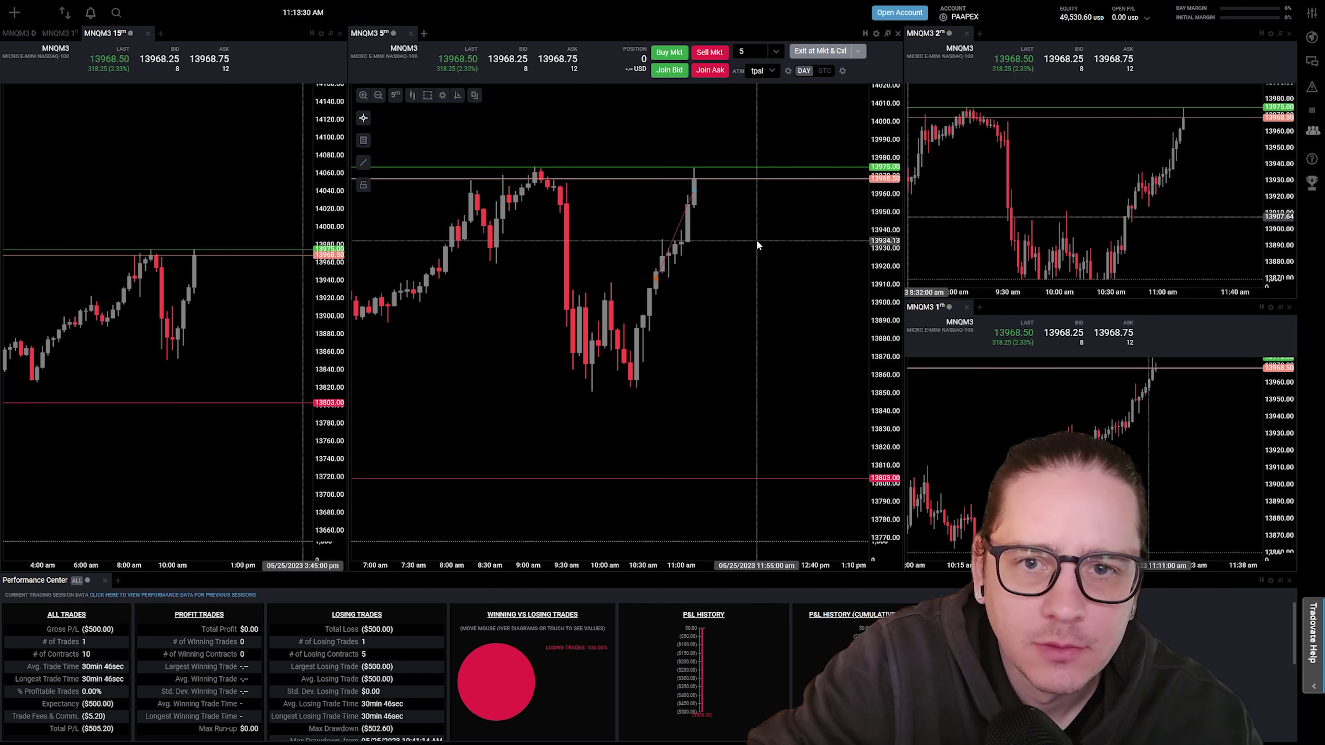
pyautogui.scroll(-4, 772, 281)
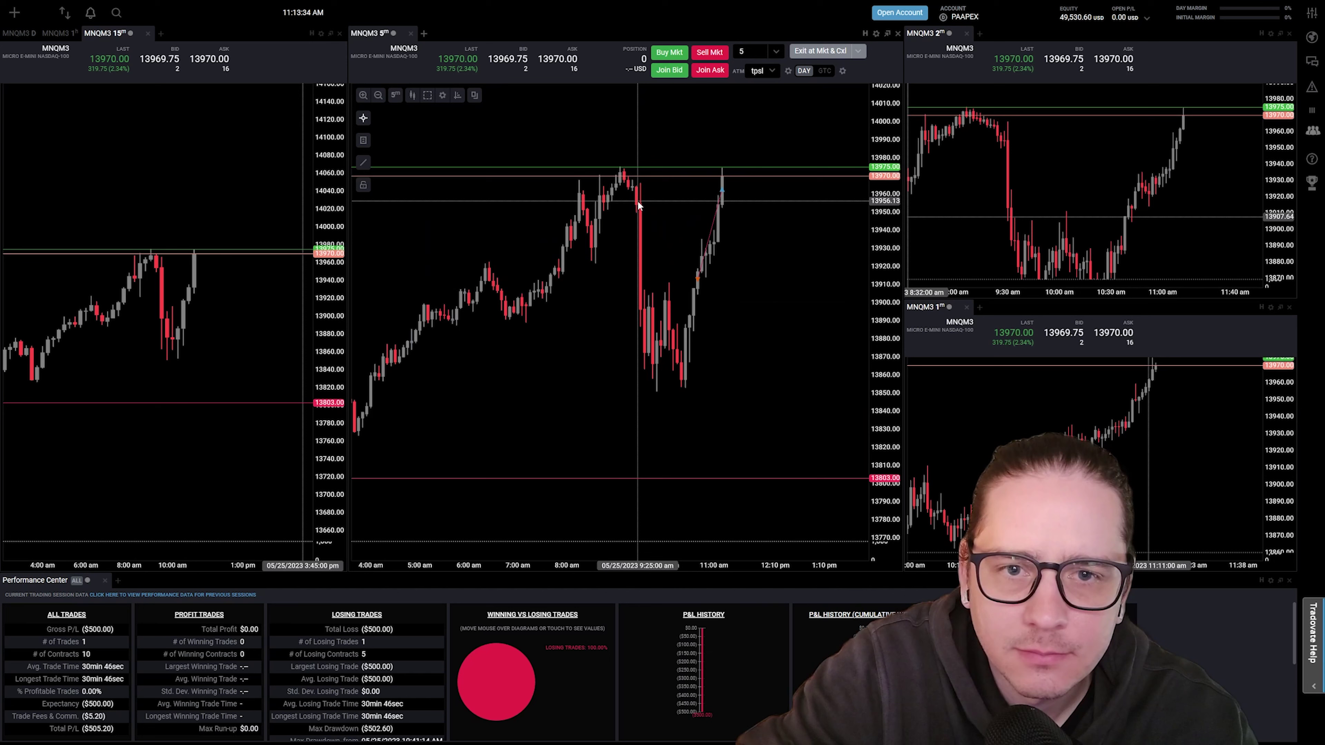
pyautogui.scroll(3, 641, 218)
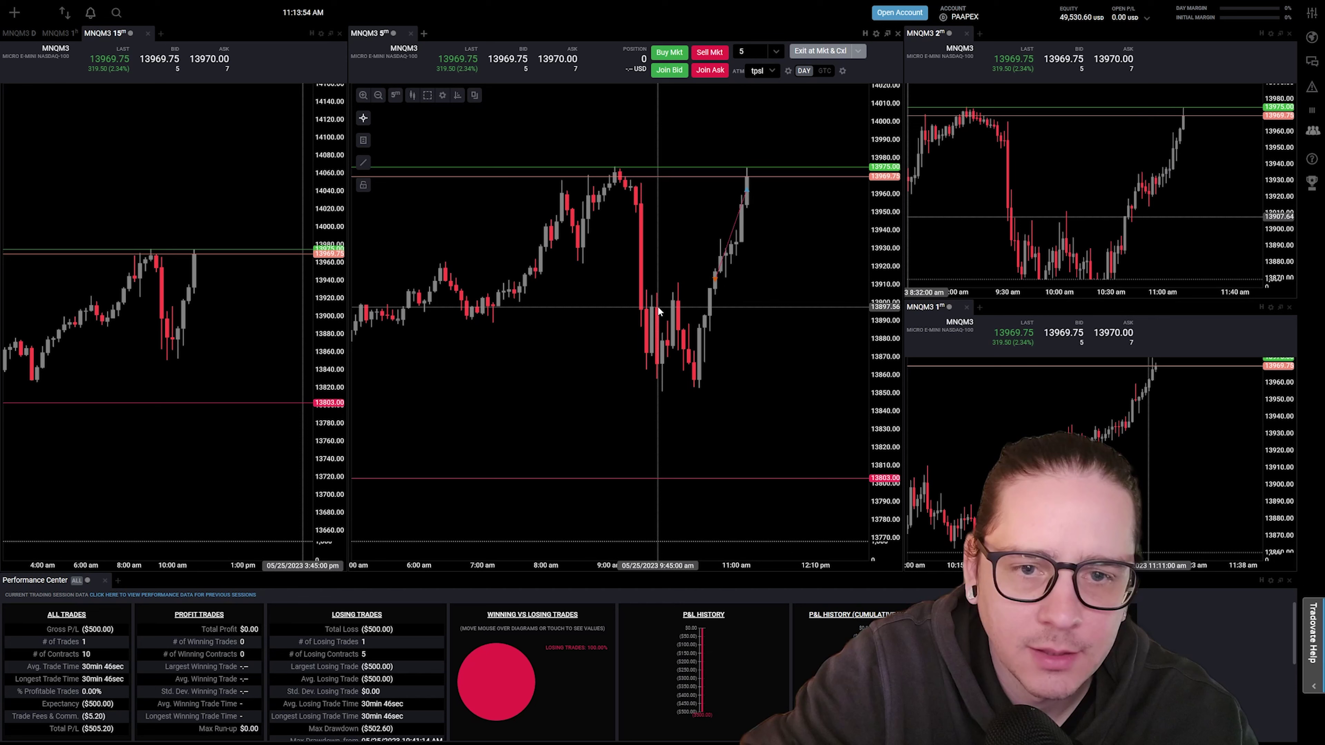
pyautogui.scroll(1, 658, 311)
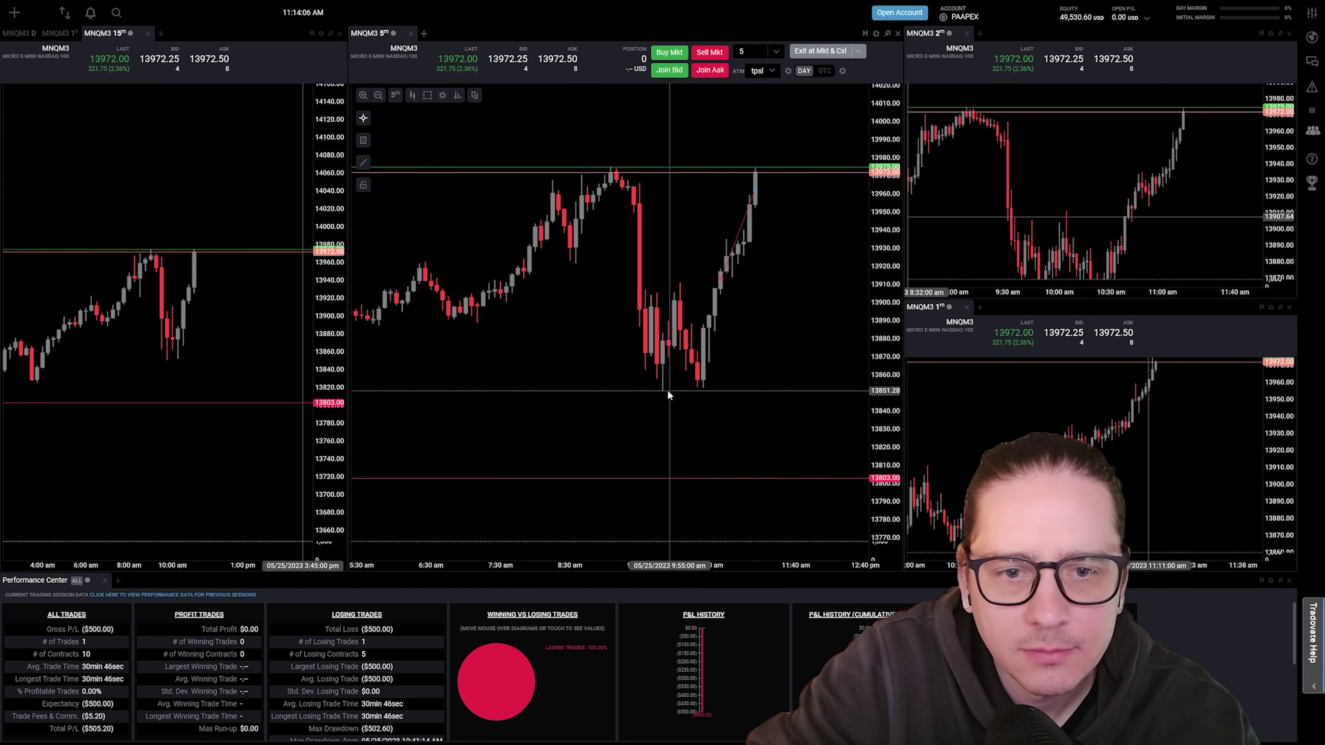
pyautogui.scroll(1, 739, 392)
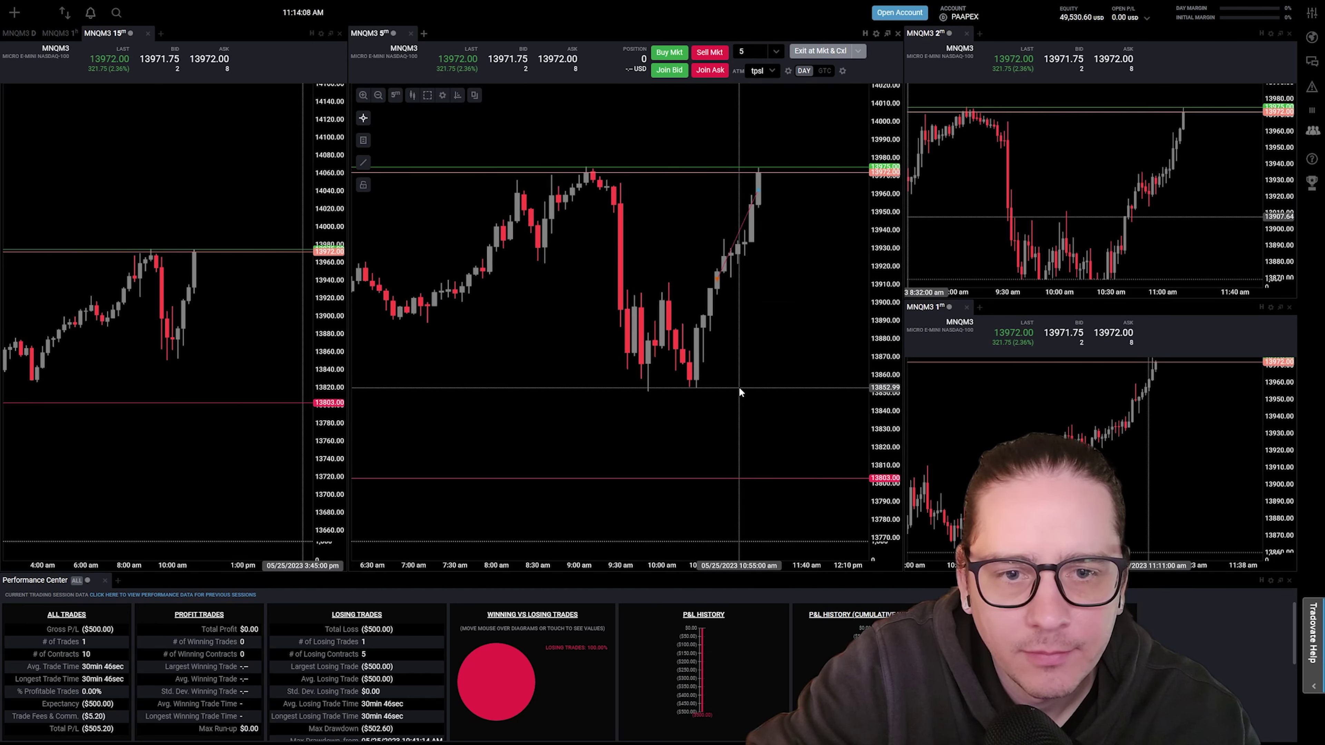
# Step: Enlarge the 2-minute chart to full view and examine the 9:30 sell-off, the morning lows and the rally back above the earlier high
pyautogui.scroll(2, 738, 389)
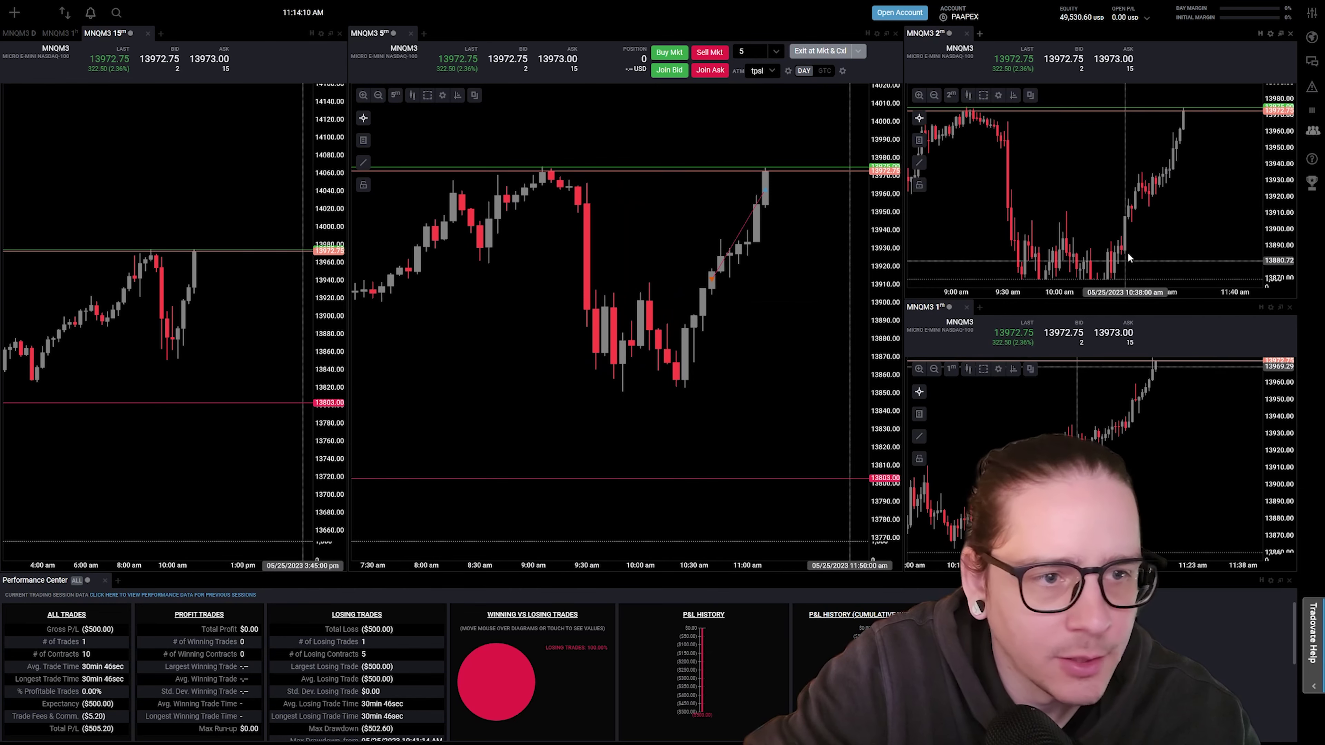
pyautogui.moveTo(1127, 251); pyautogui.dragTo(1129, 201)
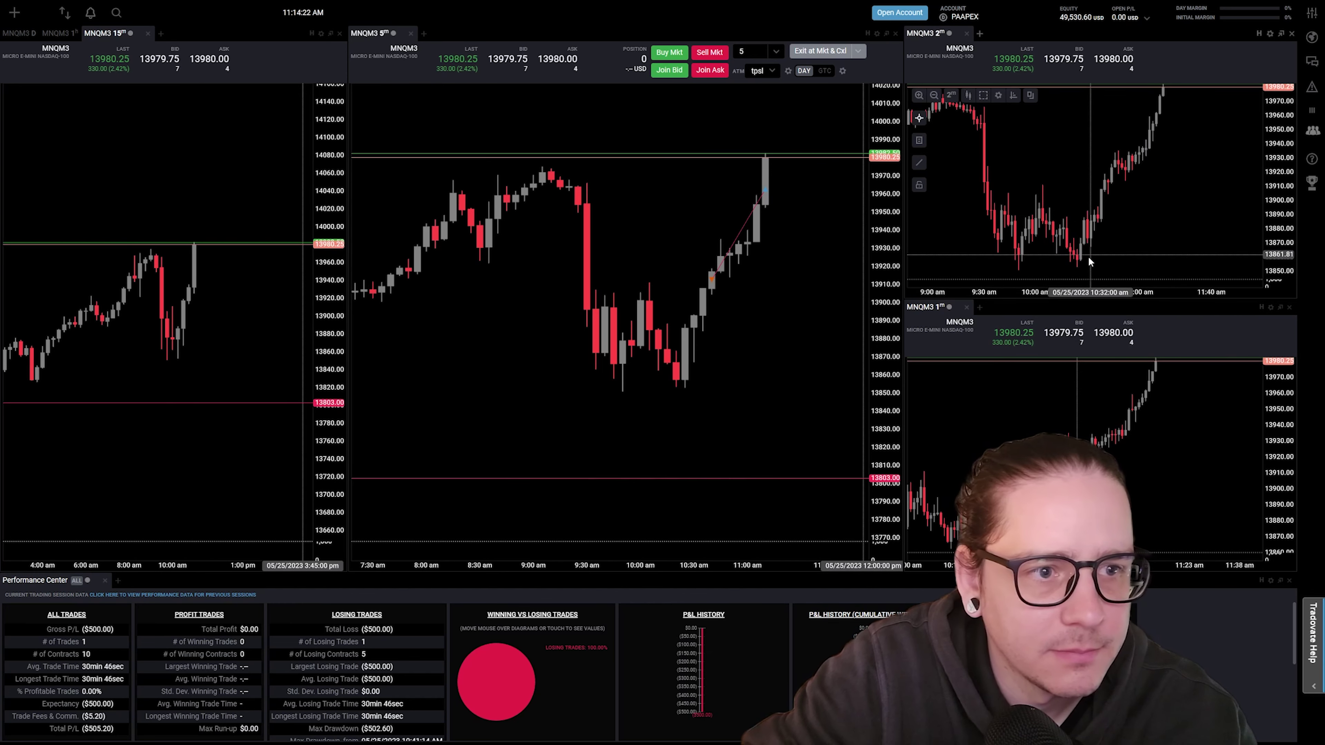
pyautogui.scroll(3, 1134, 252)
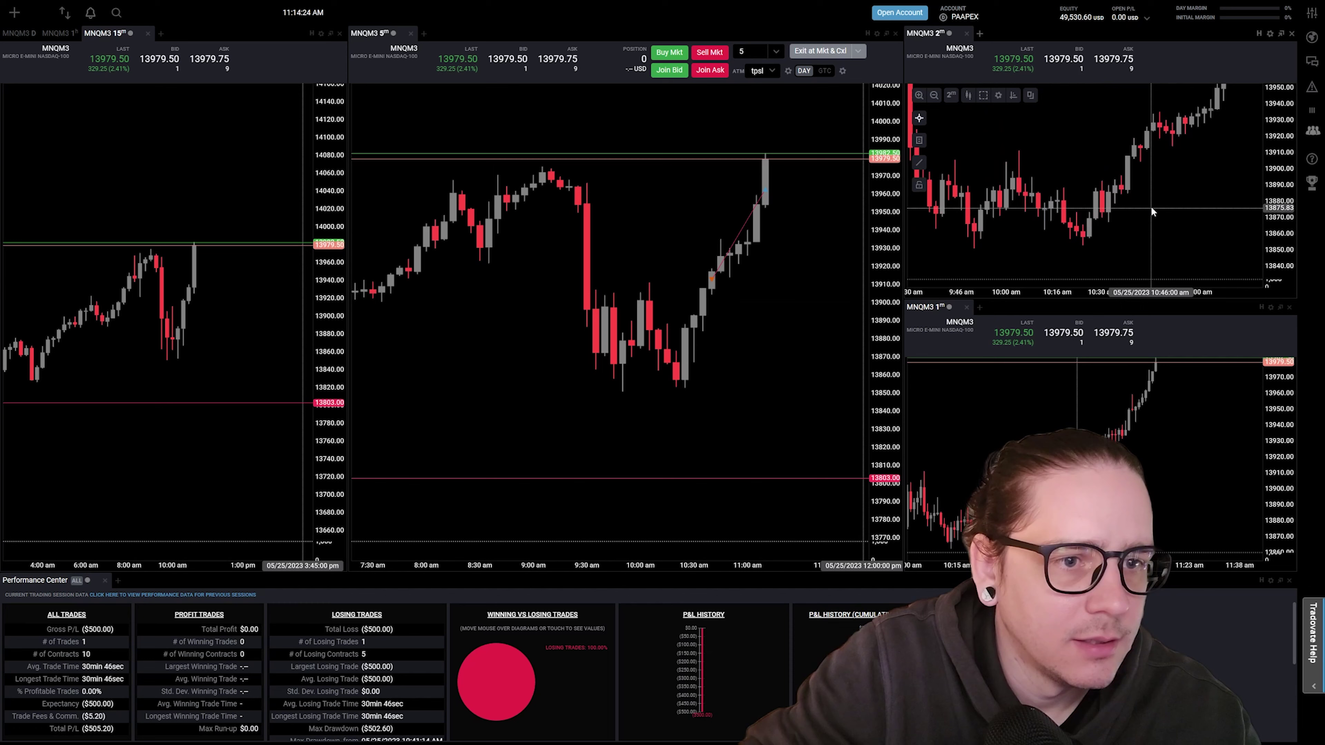
pyautogui.scroll(-3, 1138, 218)
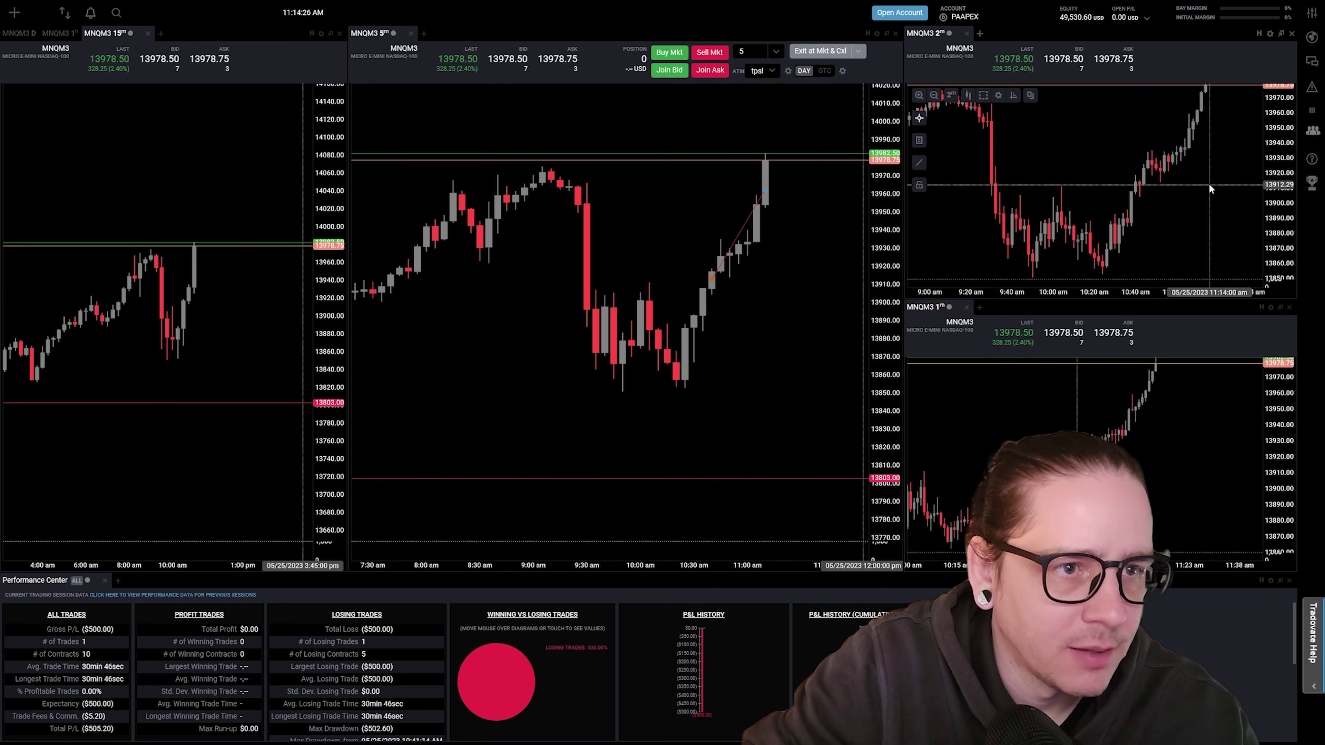
pyautogui.click(1280, 33)
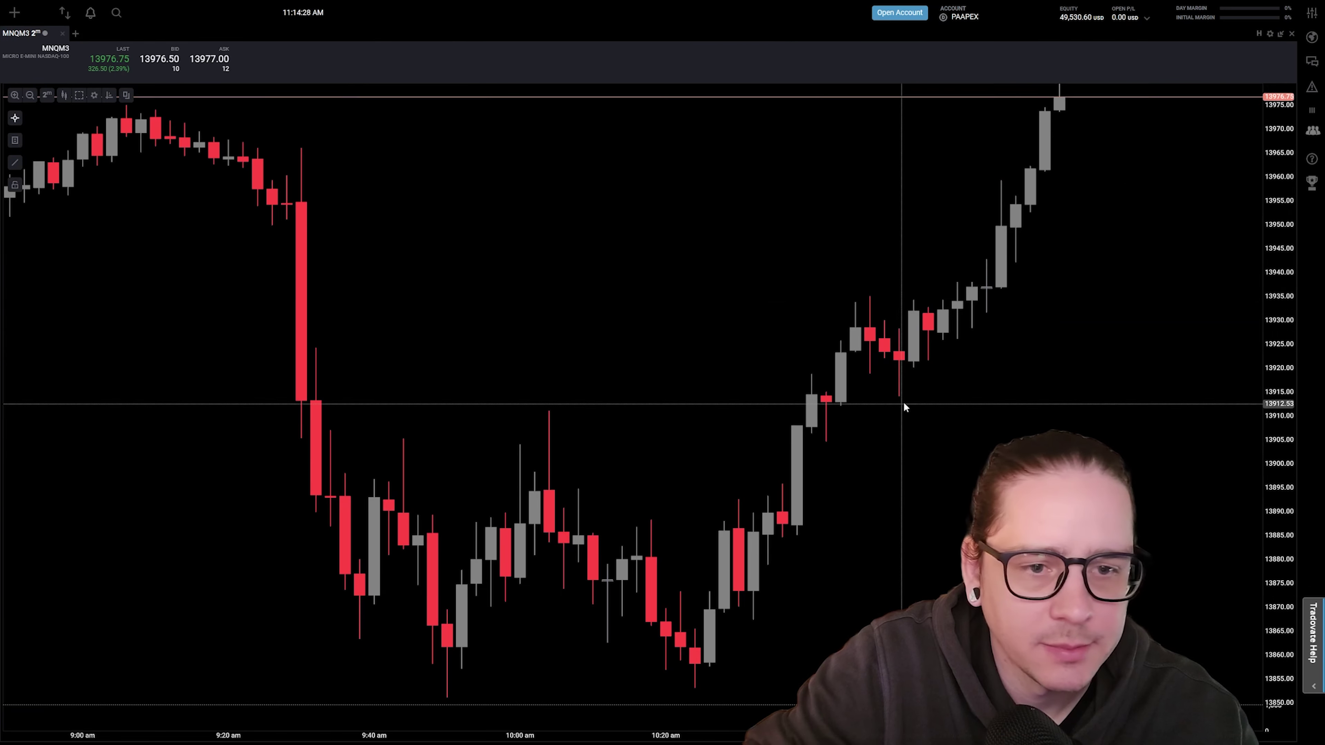
pyautogui.scroll(-3, 905, 407)
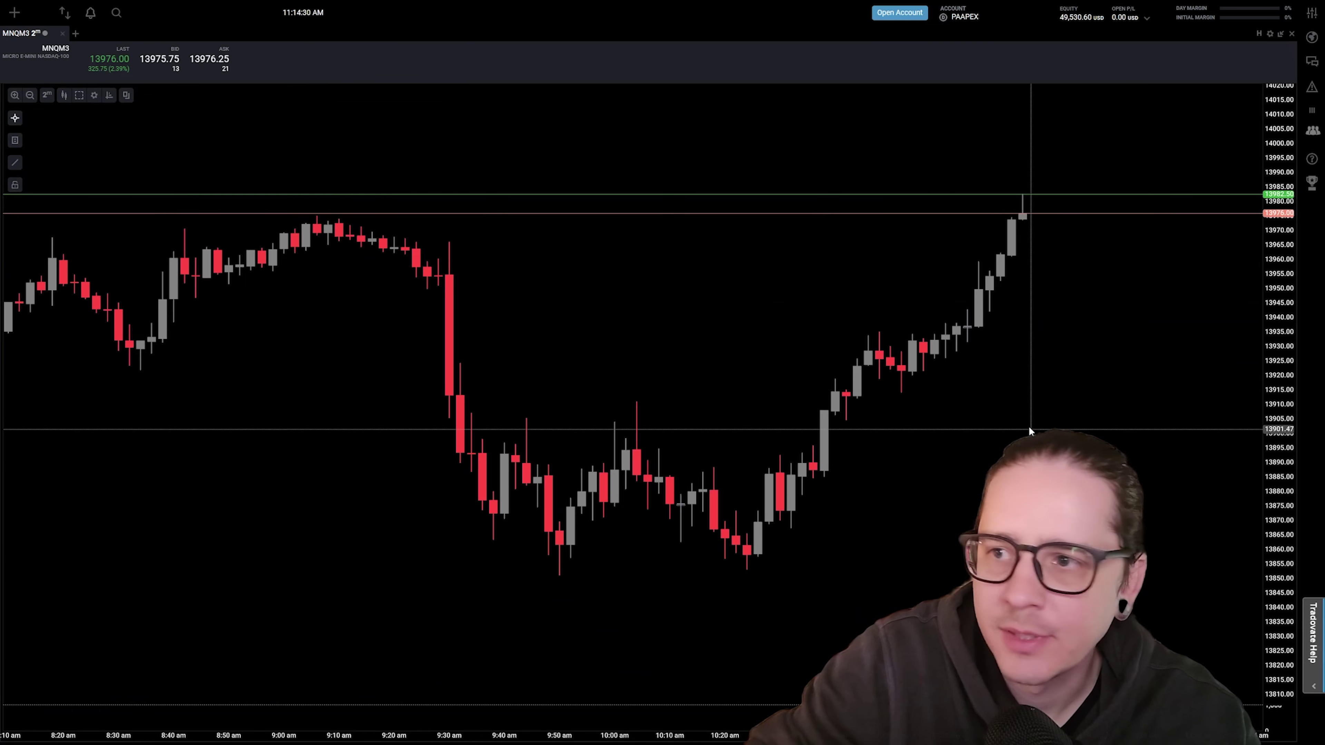
pyautogui.scroll(-5, 944, 360)
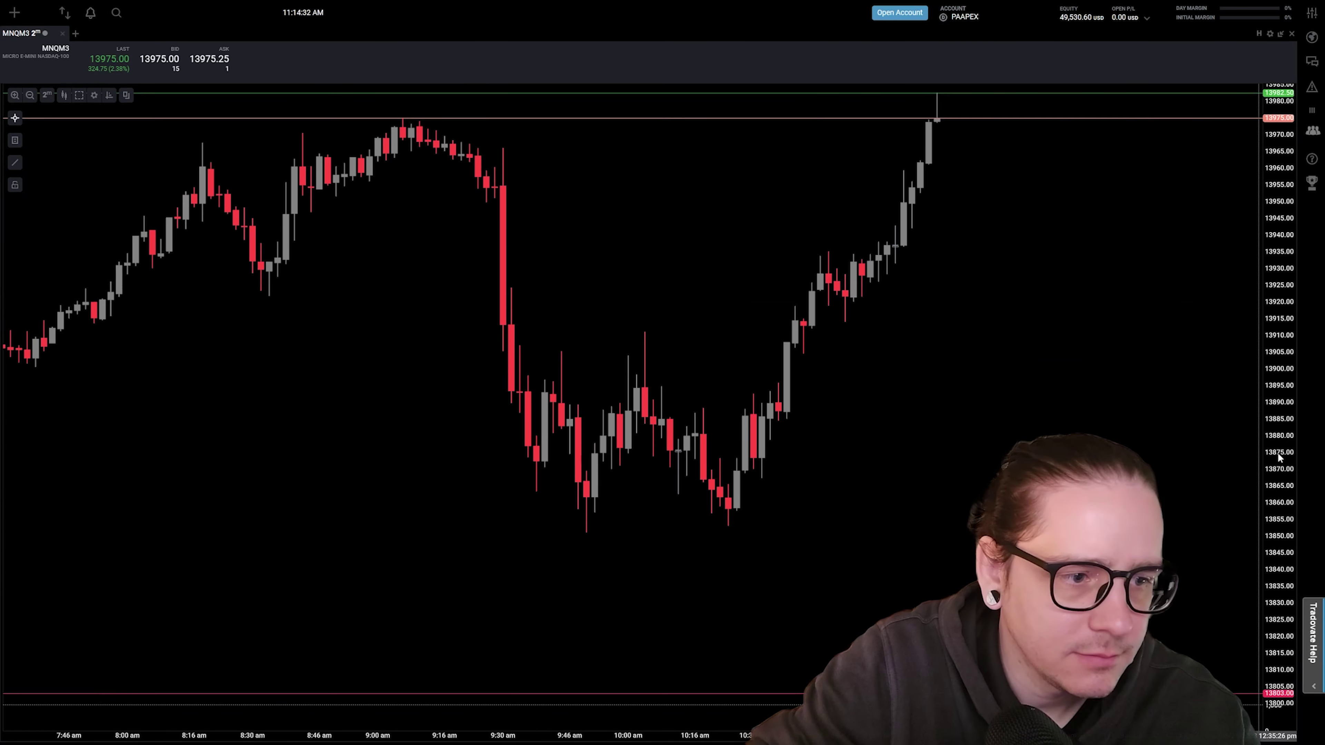
pyautogui.scroll(-4, 1278, 453)
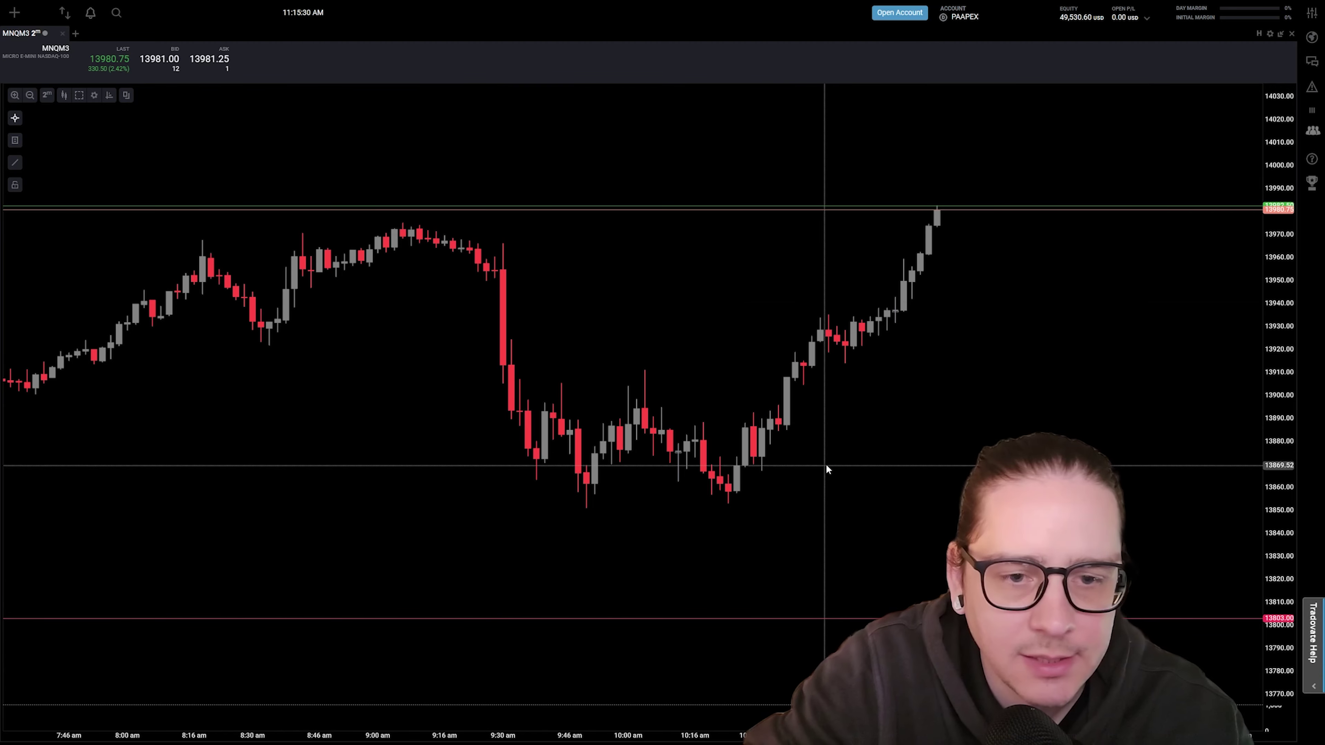
pyautogui.scroll(-2, 828, 464)
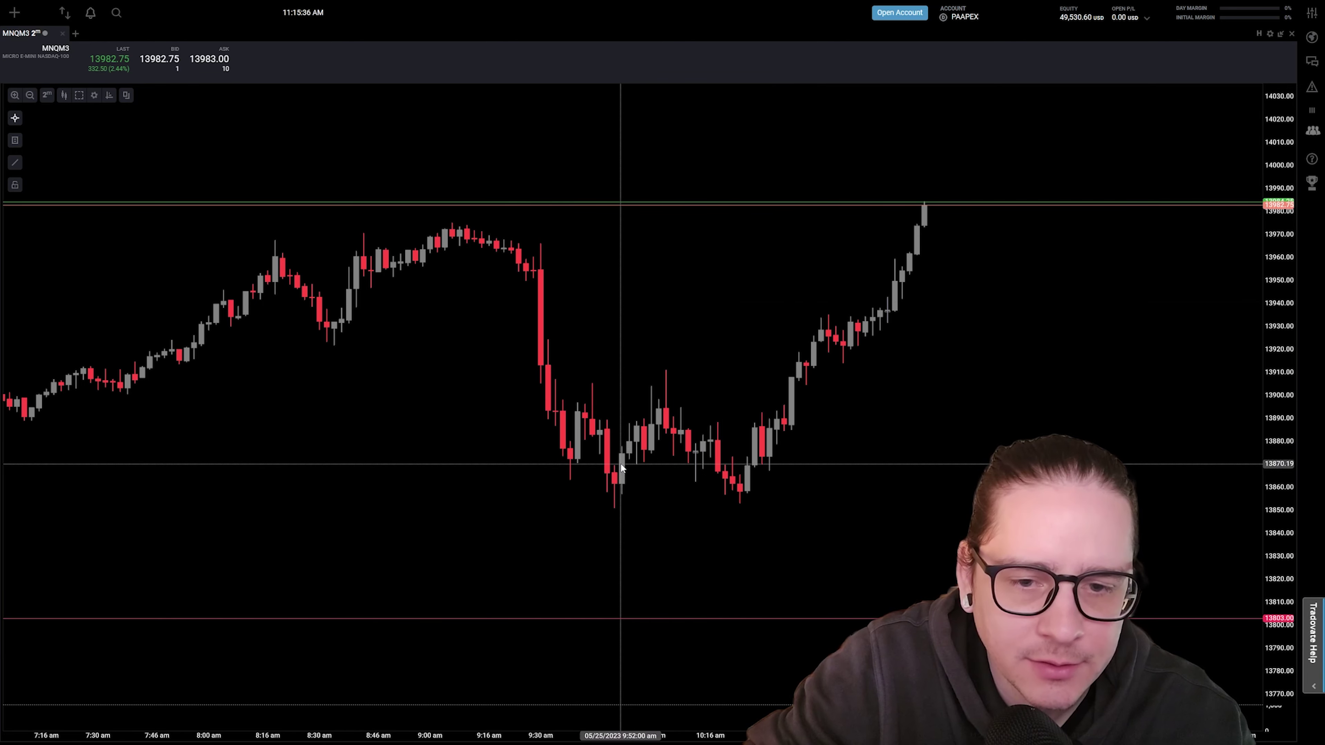
pyautogui.scroll(3, 625, 462)
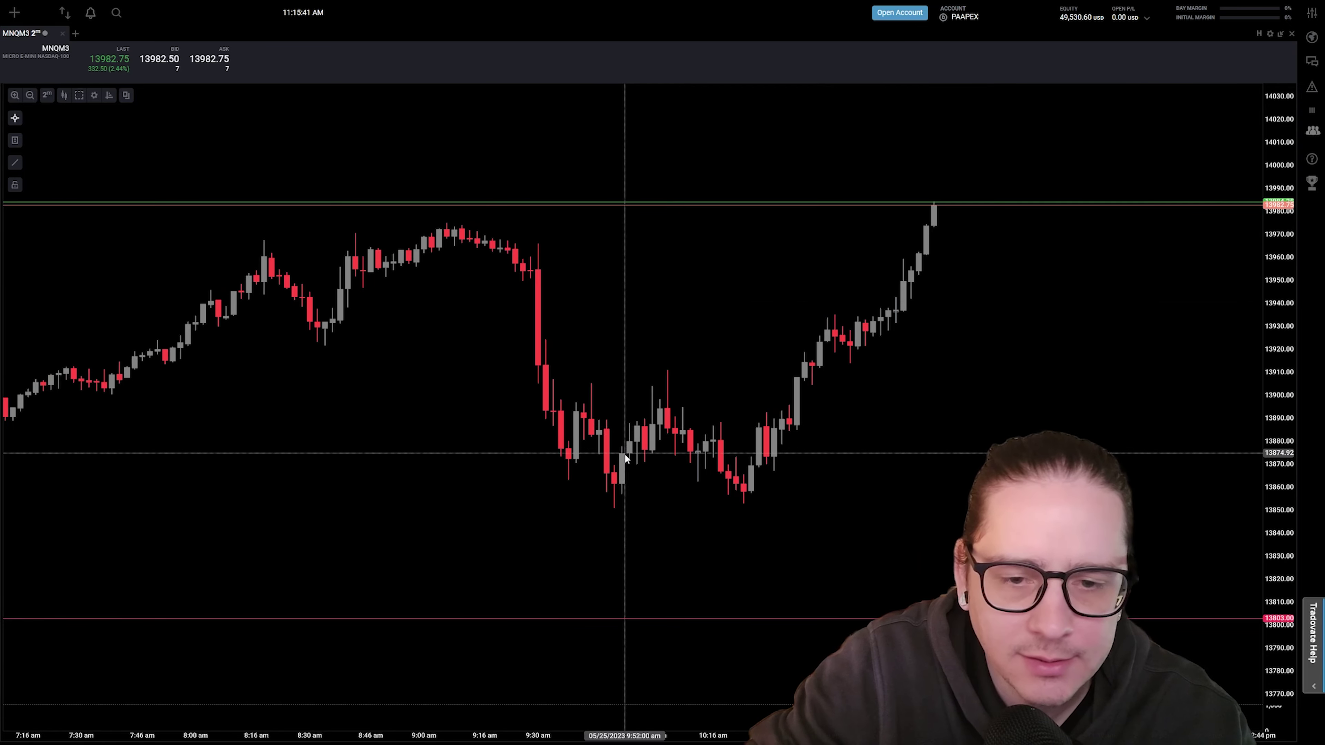
pyautogui.scroll(-1, 691, 491)
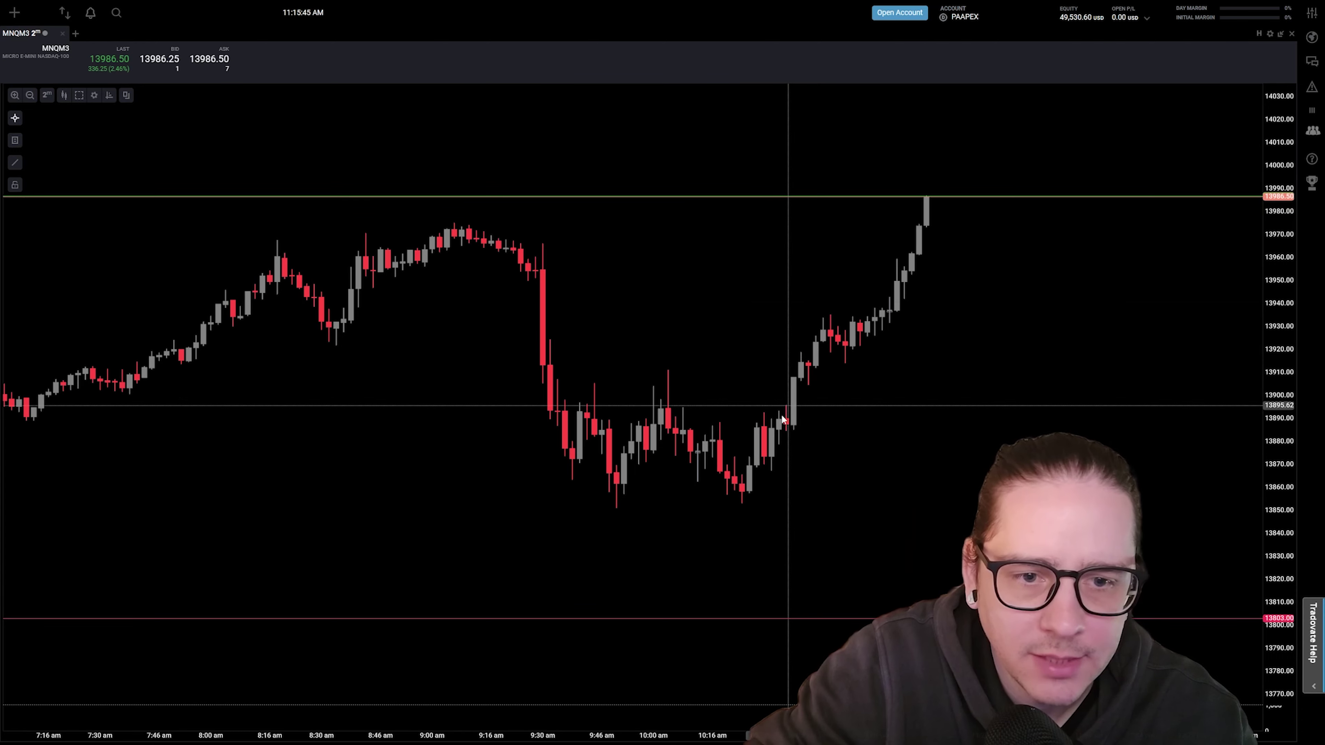
pyautogui.scroll(-1, 803, 394)
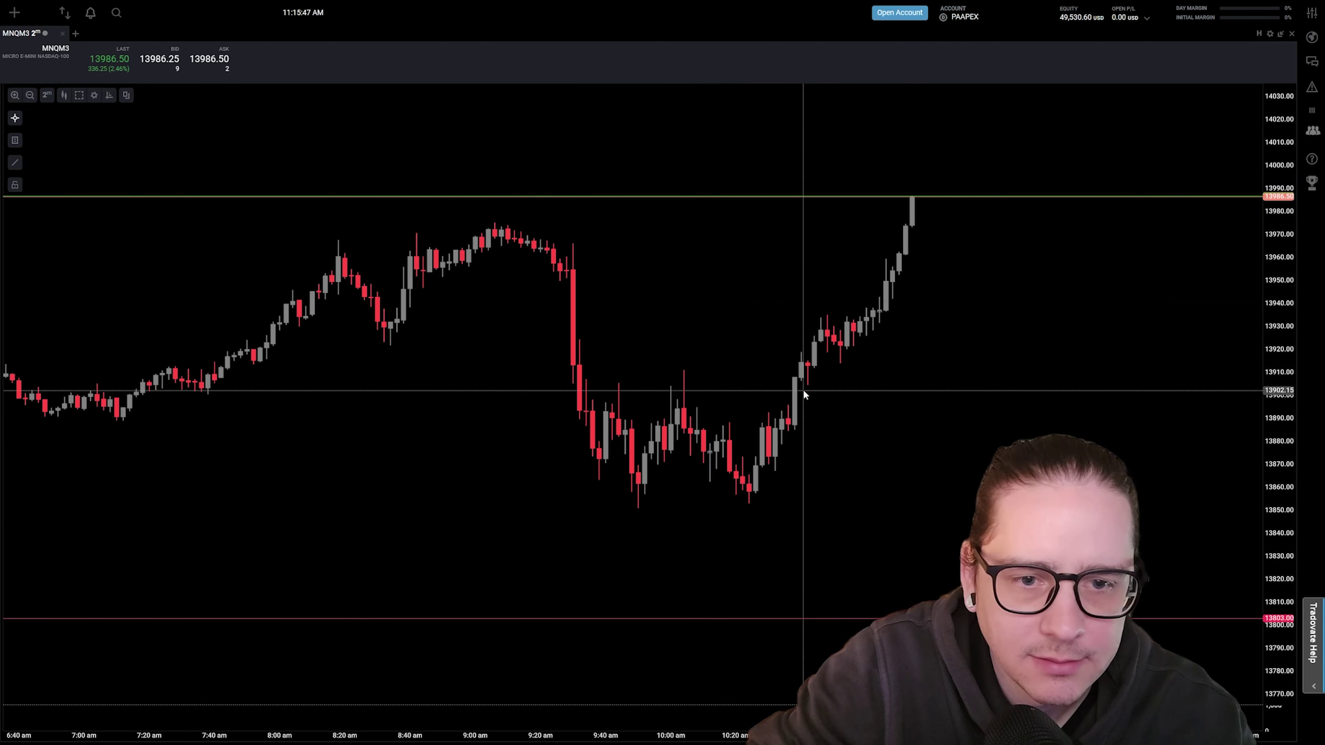
pyautogui.scroll(2, 804, 395)
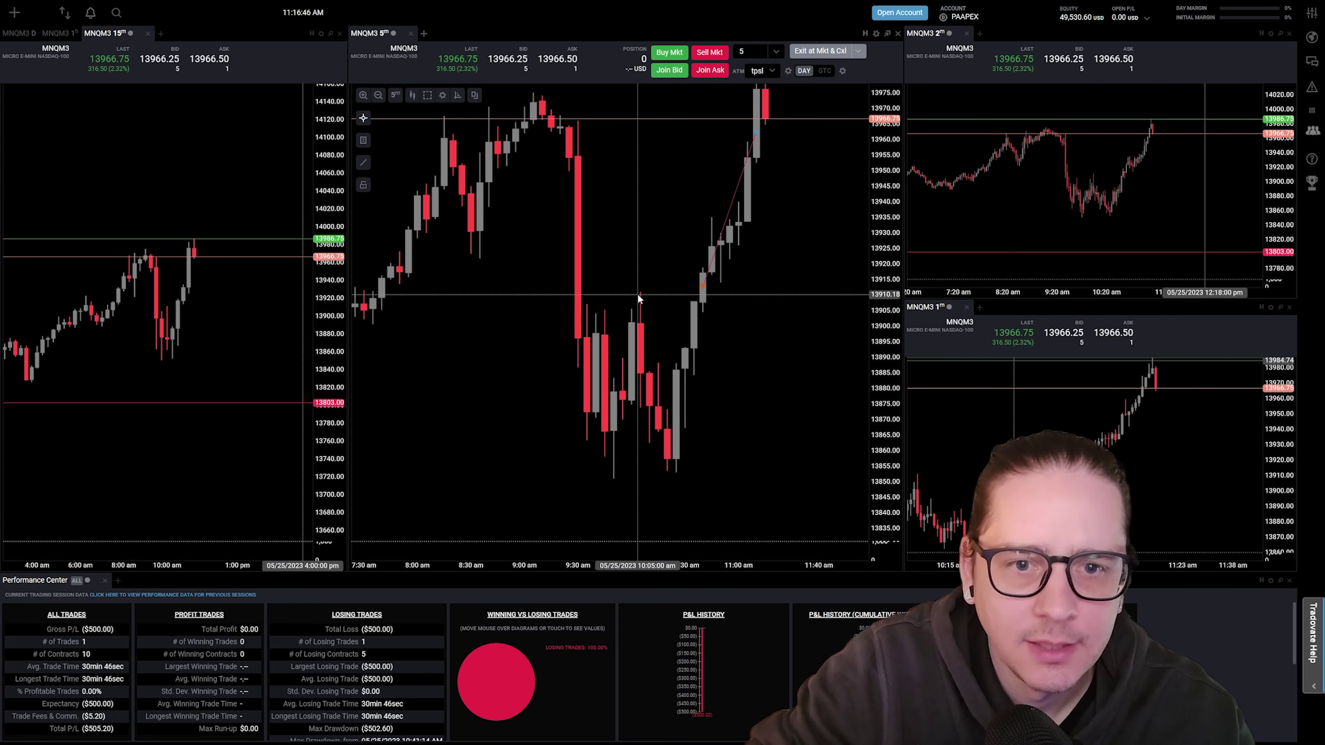
# Step: Examine the losing short on the 5-minute chart against the sell-off, the consolidation near the lows and the rally to the session high
pyautogui.moveTo(886, 405); pyautogui.dragTo(898, 421)
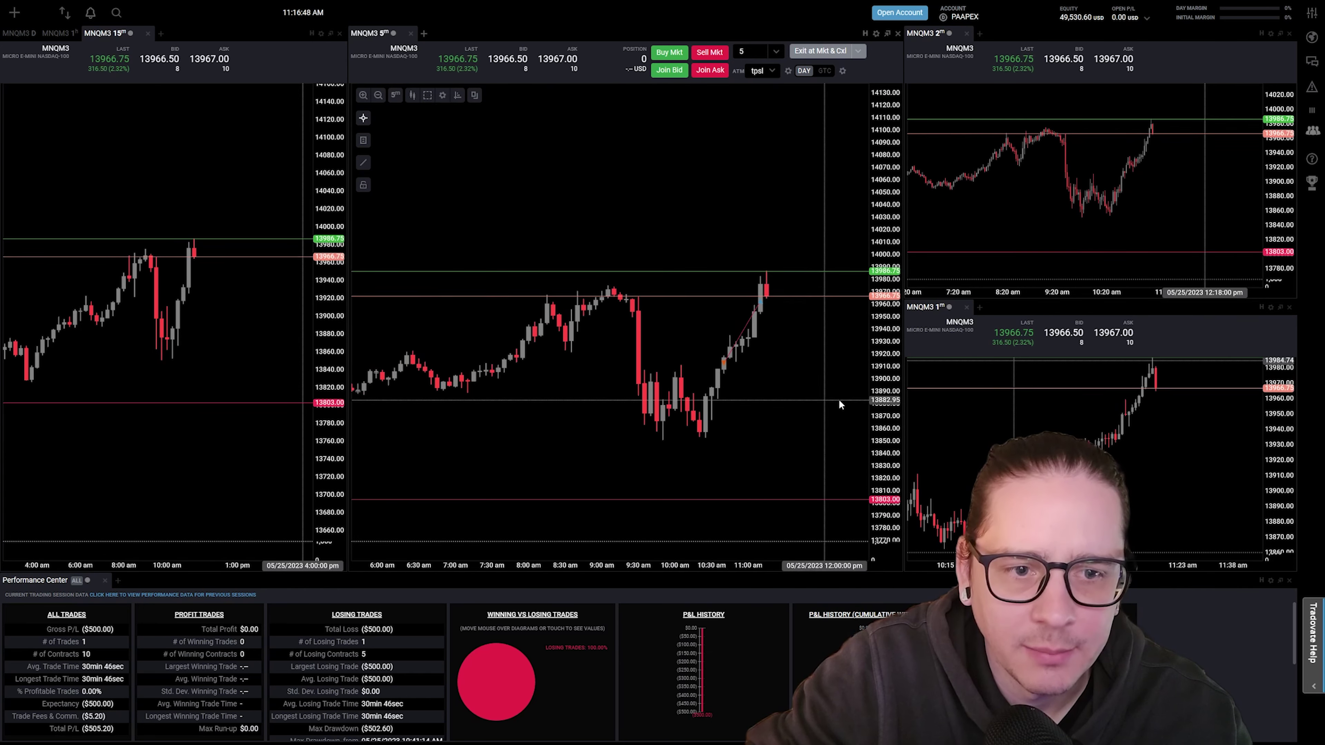
pyautogui.scroll(-2, 805, 408)
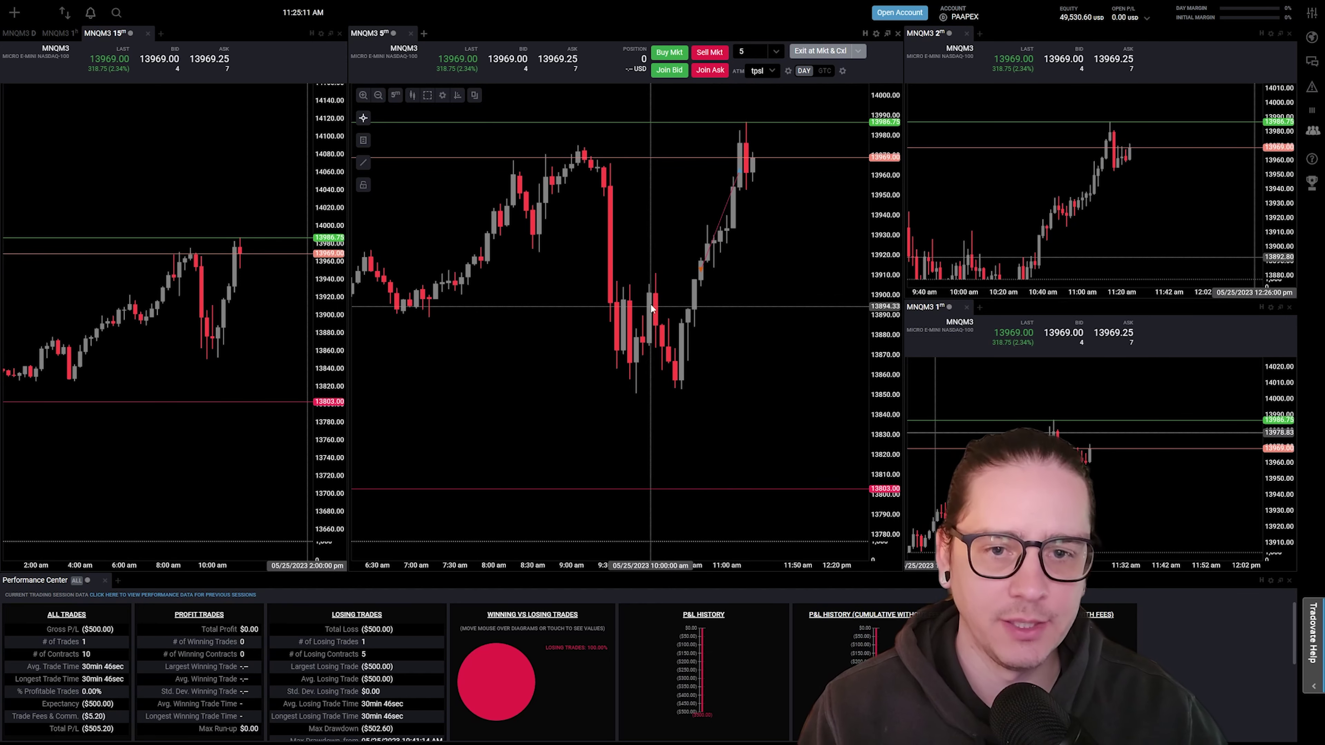
pyautogui.scroll(-2, 659, 282)
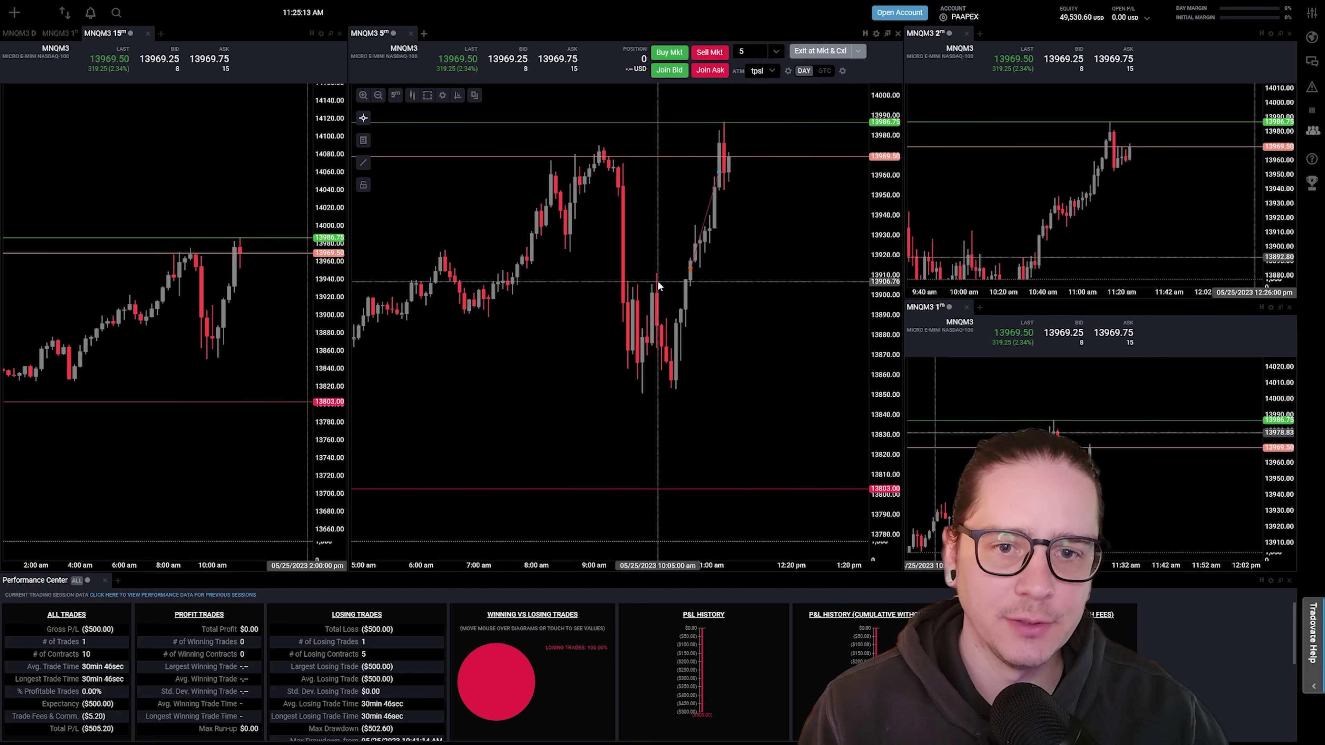
pyautogui.scroll(3, 658, 285)
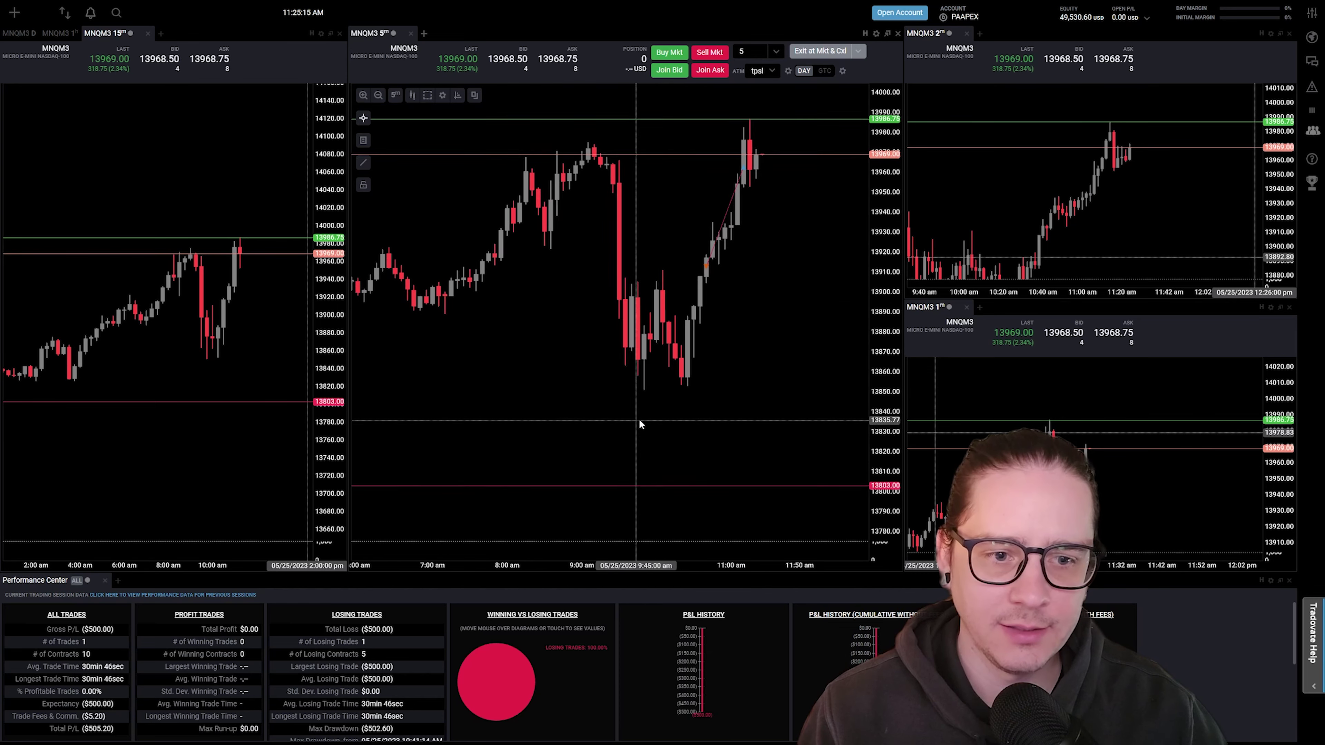
pyautogui.scroll(-4, 770, 425)
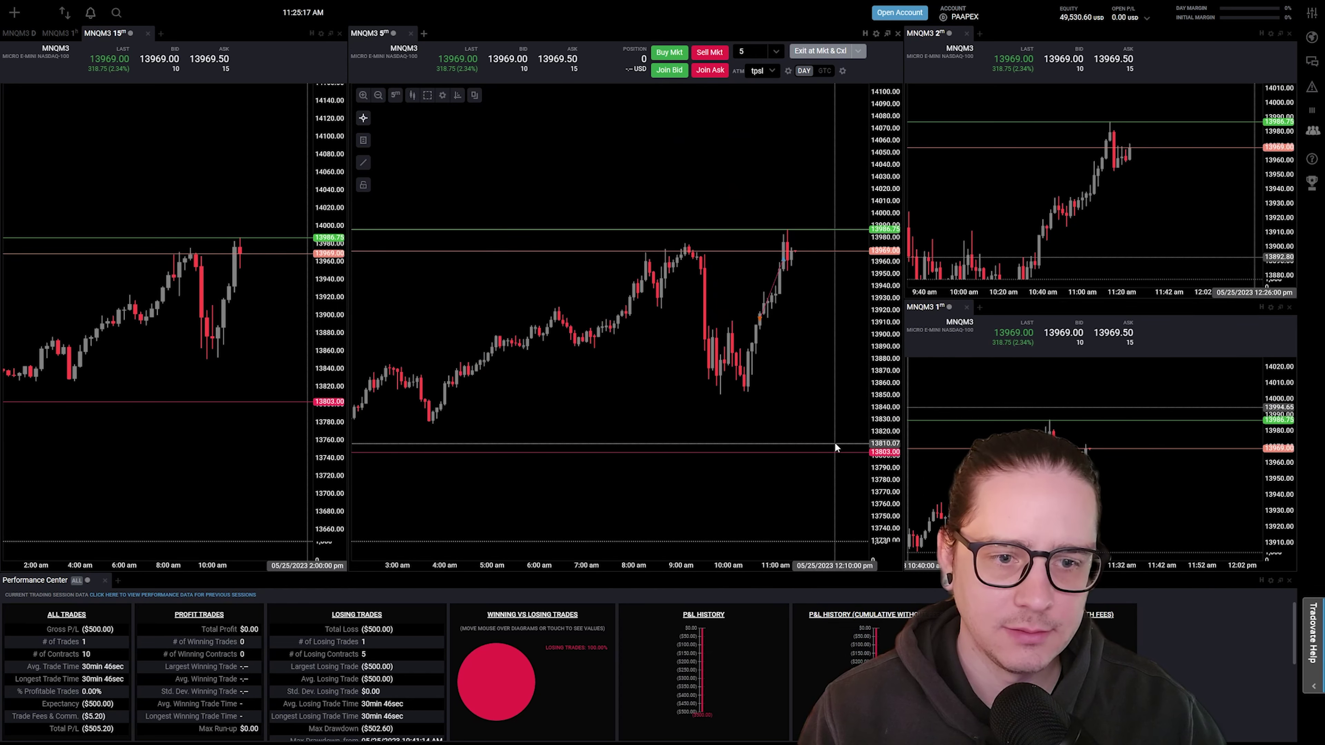
pyautogui.scroll(3, 804, 386)
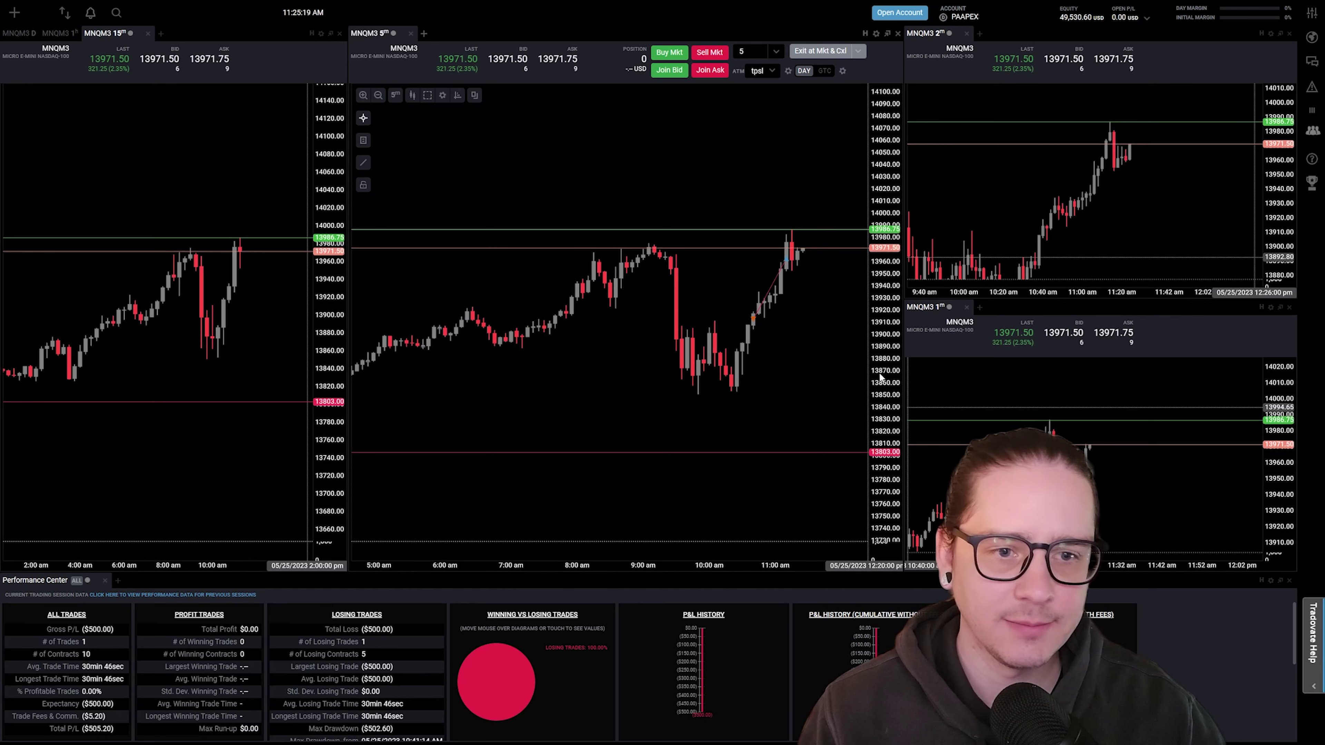
pyautogui.scroll(2, 783, 398)
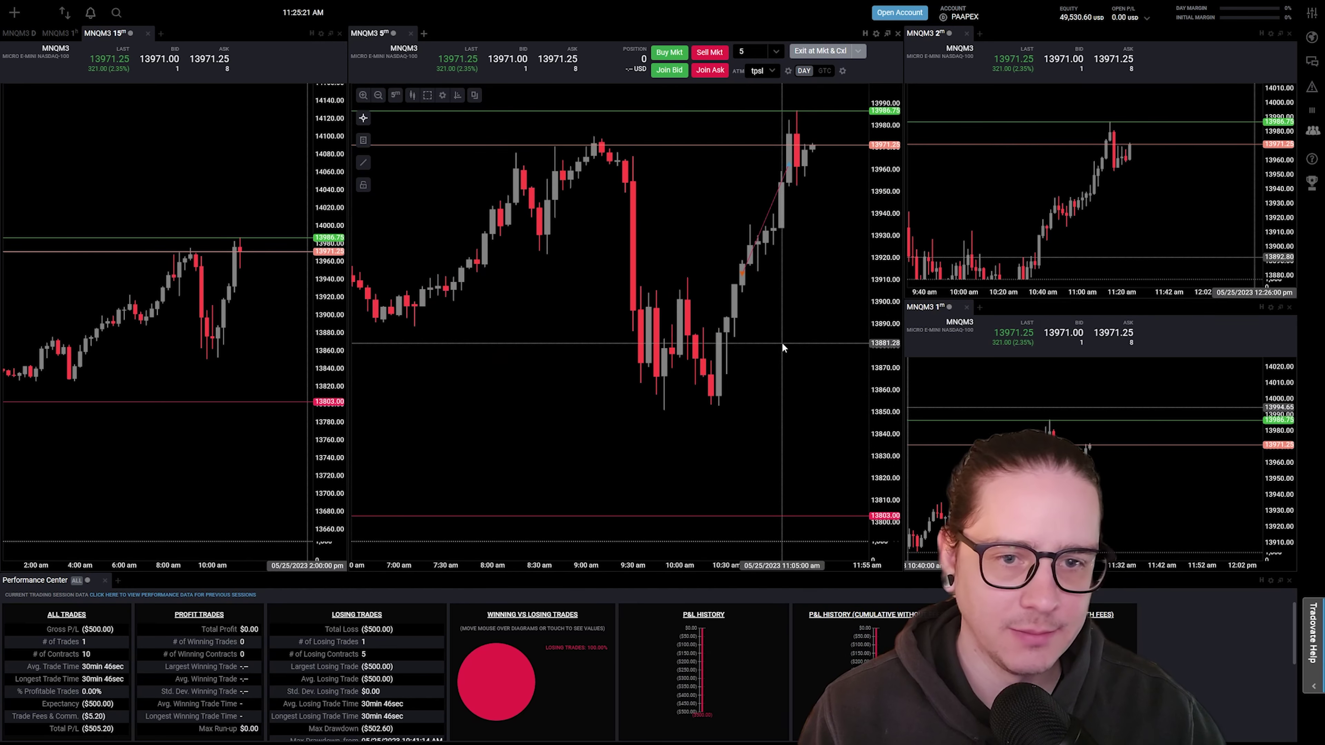
pyautogui.scroll(-2, 769, 347)
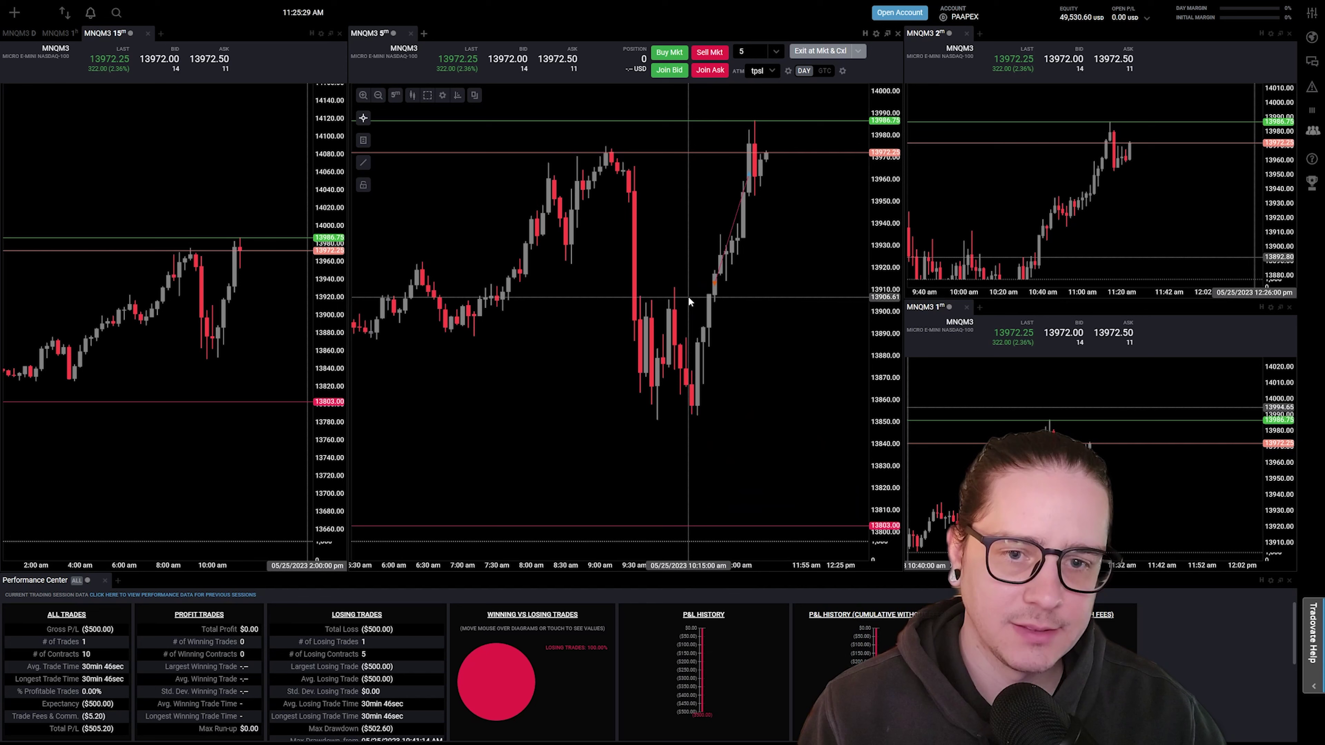
pyautogui.scroll(1, 703, 427)
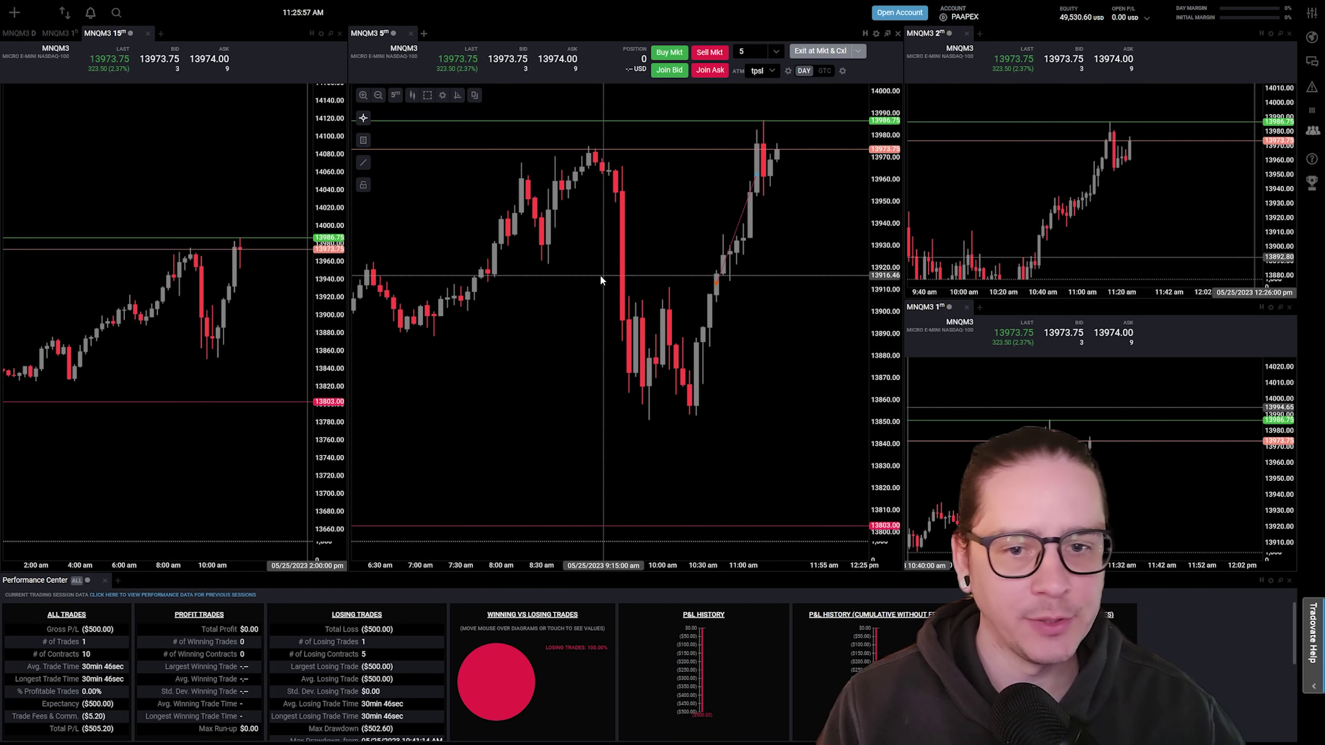
pyautogui.scroll(-1, 874, 422)
pyautogui.scroll(-1, 875, 422)
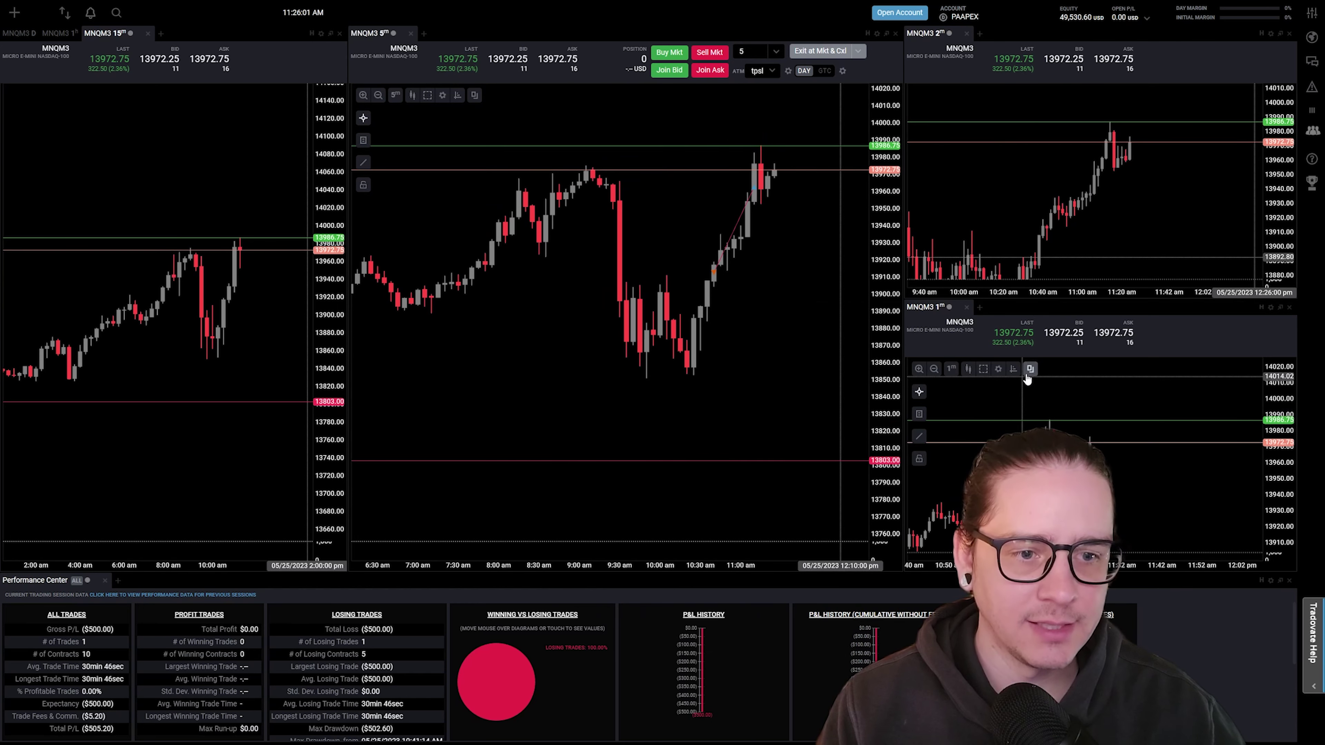
# Step: Examine the price action around the 10:40 am short entry on the 1- and 2-minute charts, from the lows through the breakout
pyautogui.hscroll(-3, 1026, 411)
pyautogui.hscroll(-3, 1253, 469)
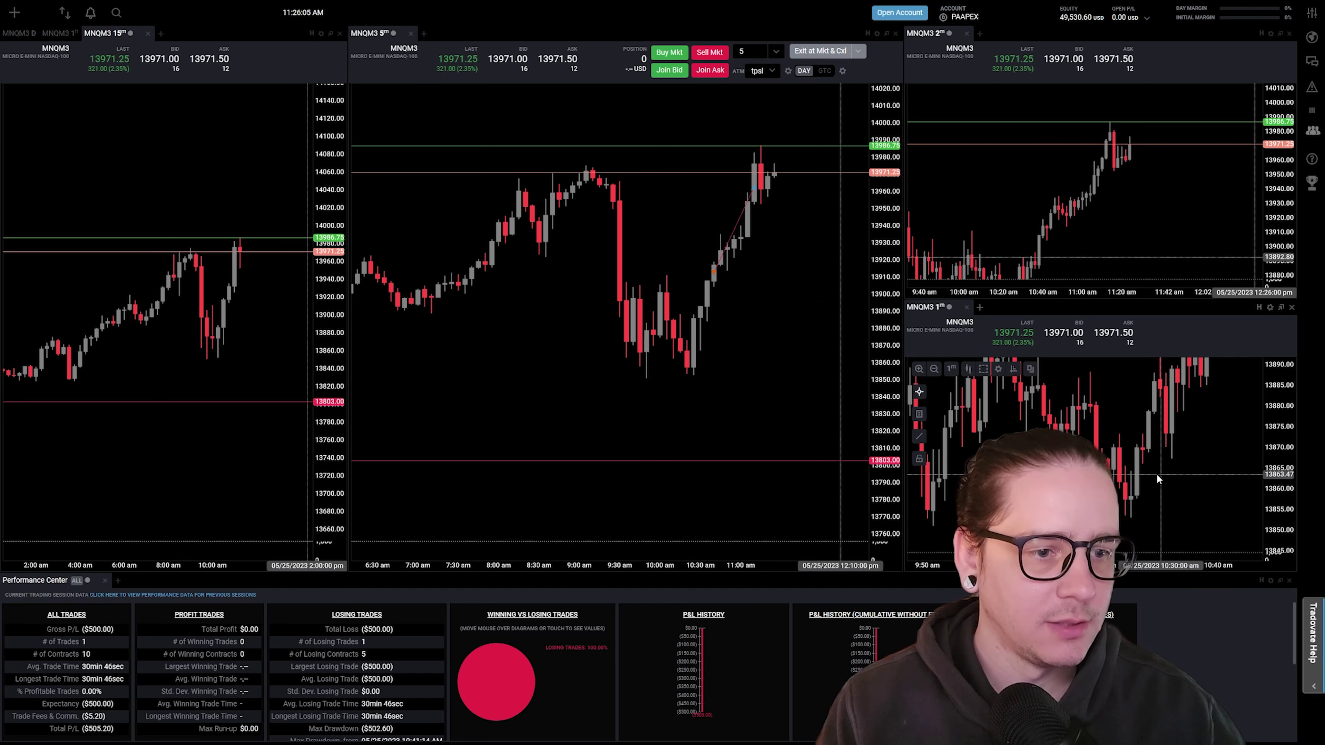
pyautogui.hscroll(-5, 1127, 248)
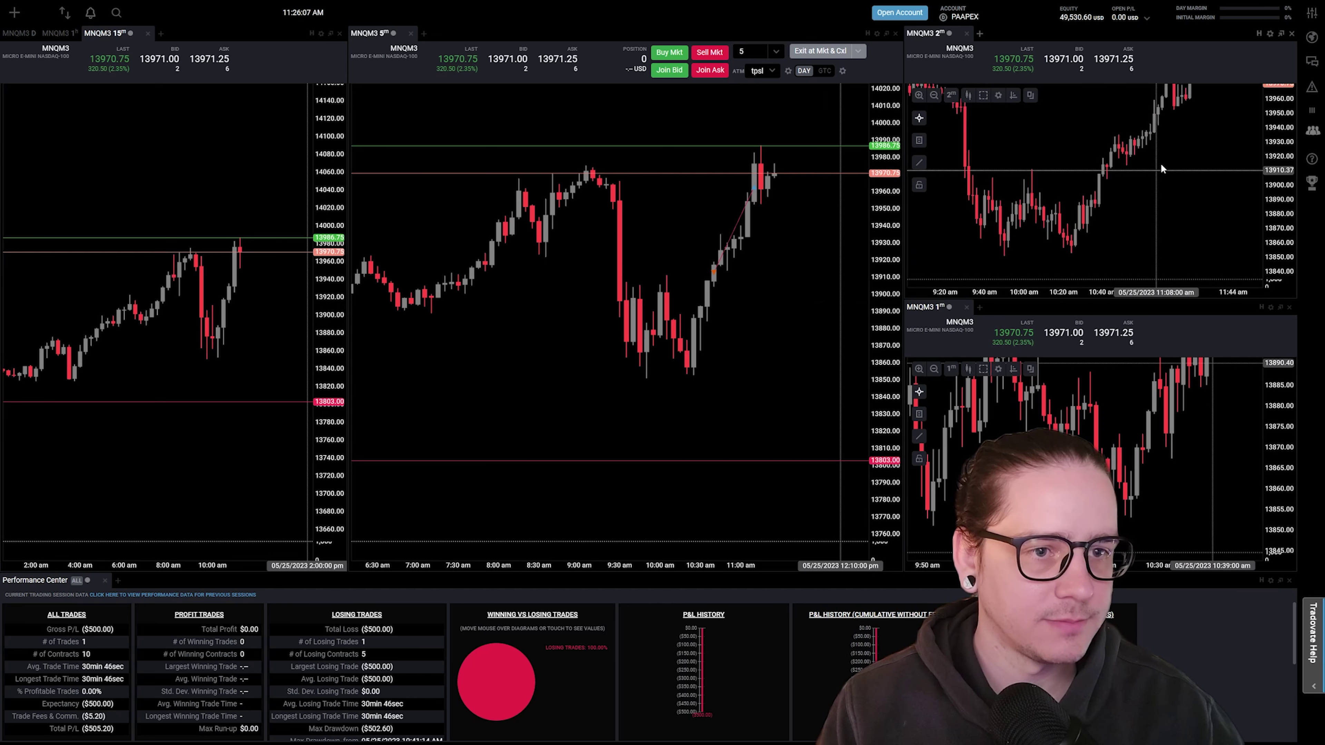
pyautogui.scroll(3, 1235, 216)
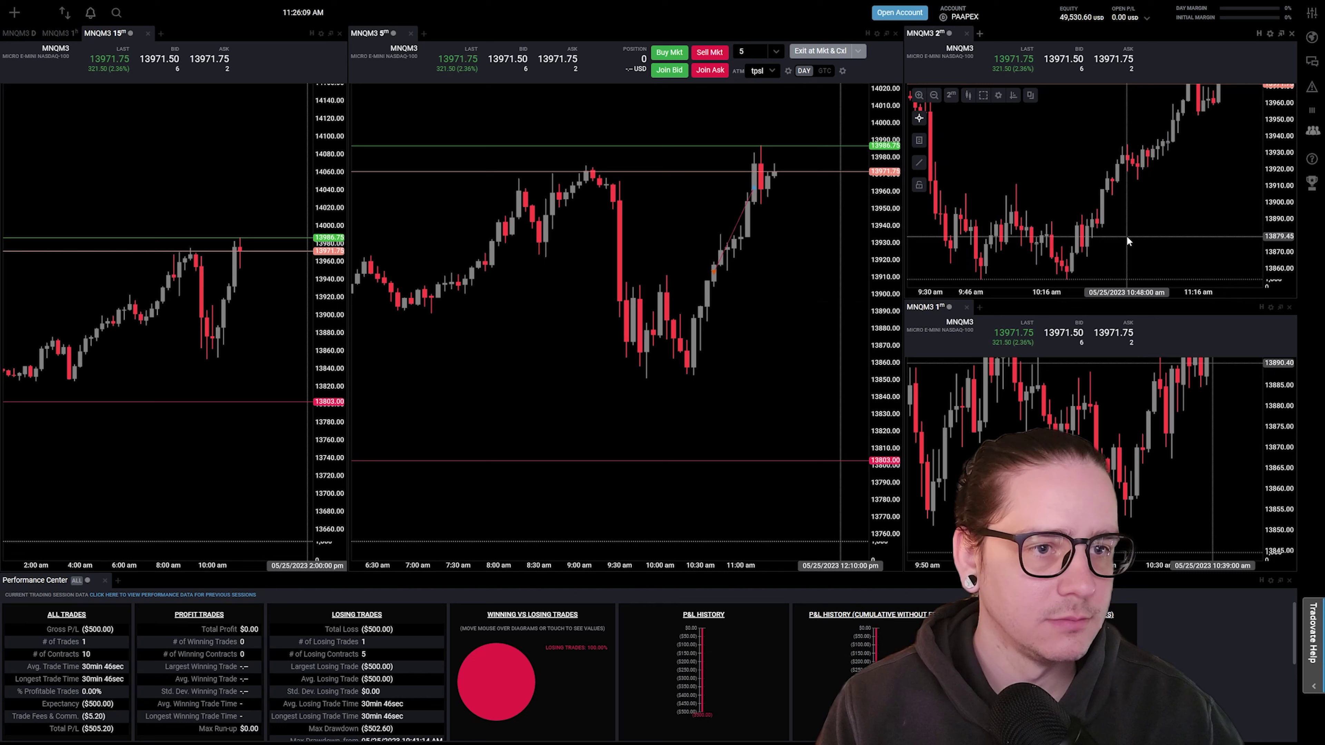
pyautogui.scroll(-3, 1231, 397)
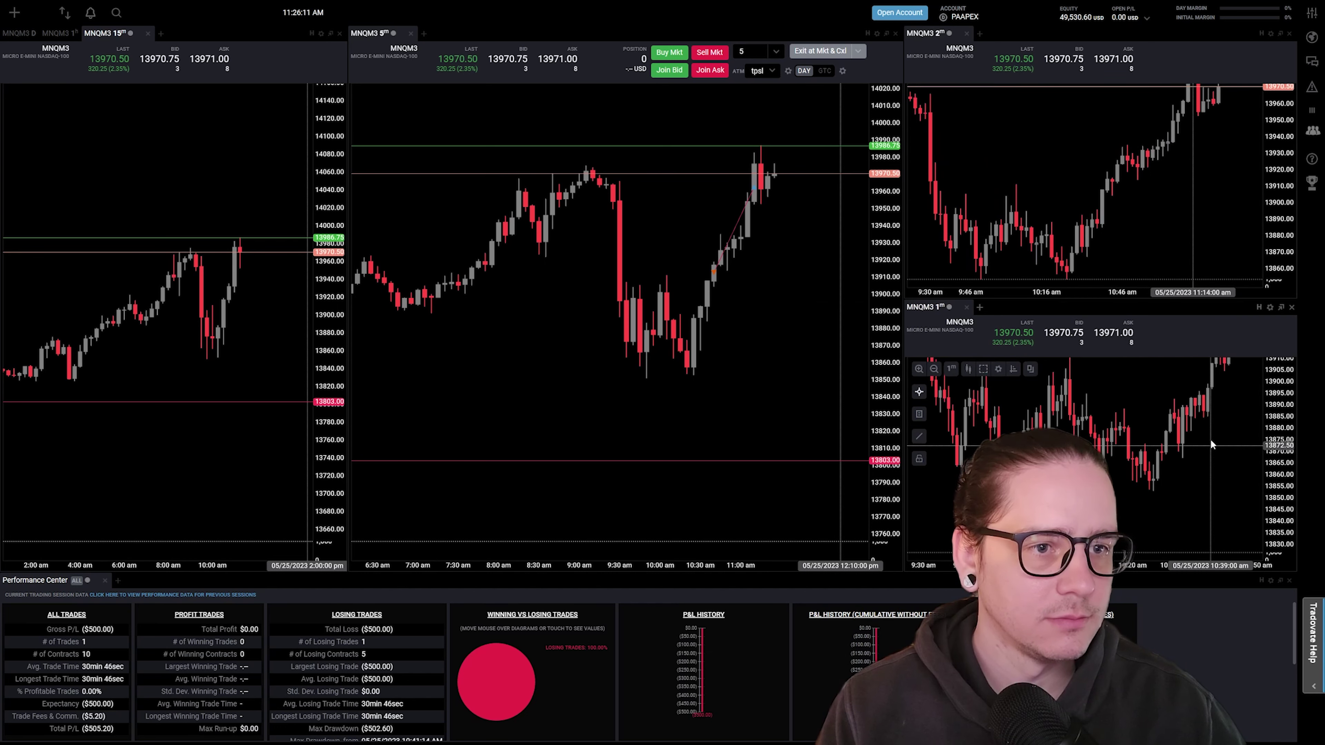
pyautogui.hscroll(-1, 1143, 231)
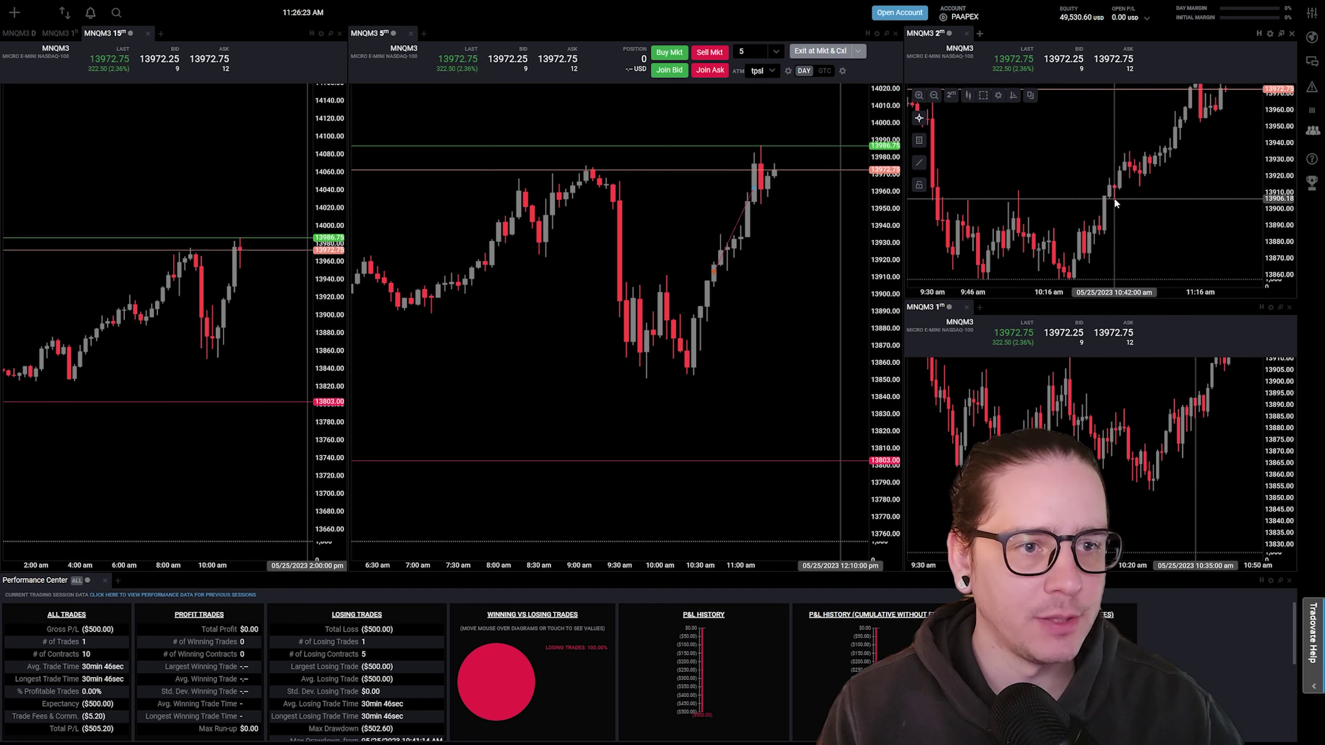
pyautogui.moveTo(1115, 201); pyautogui.dragTo(1053, 239)
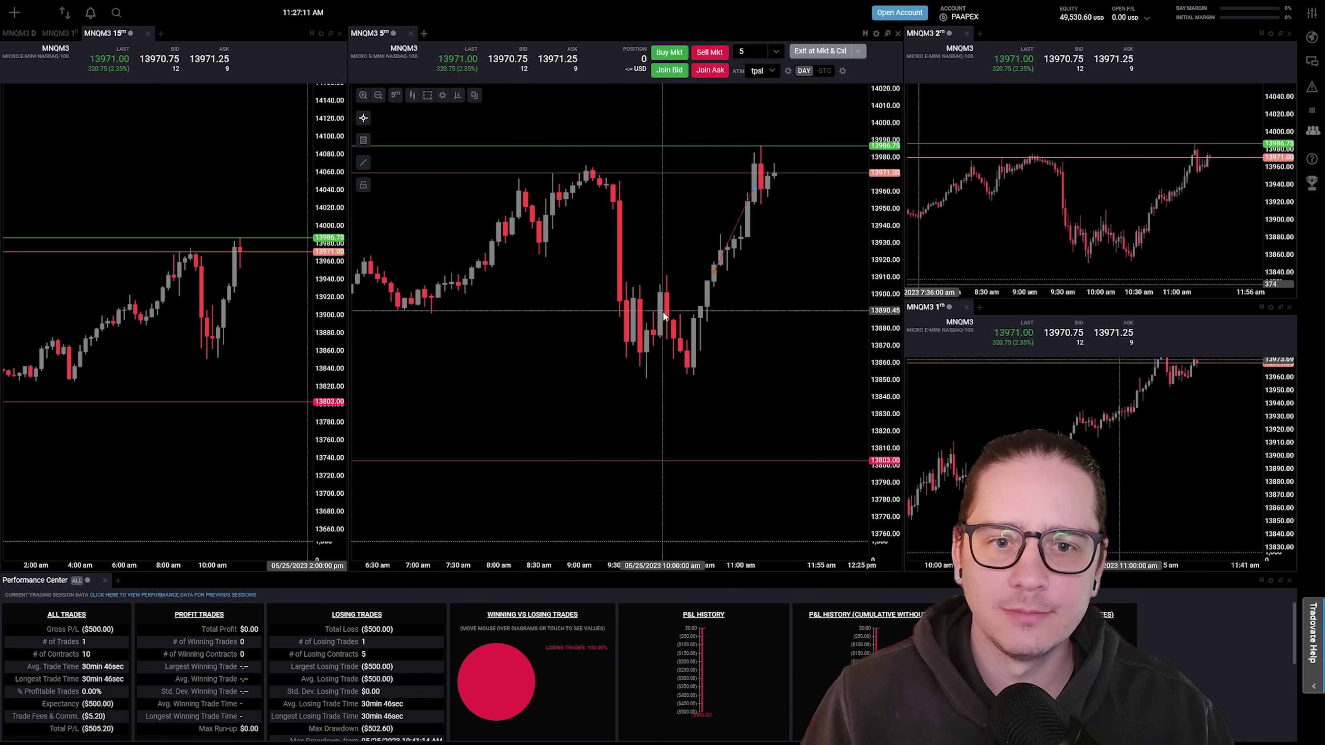
# Step: Recheck the short's entry area on the 5-minute chart and compare it with the reversal from the lows on the 2-minute chart
pyautogui.scroll(3, 709, 340)
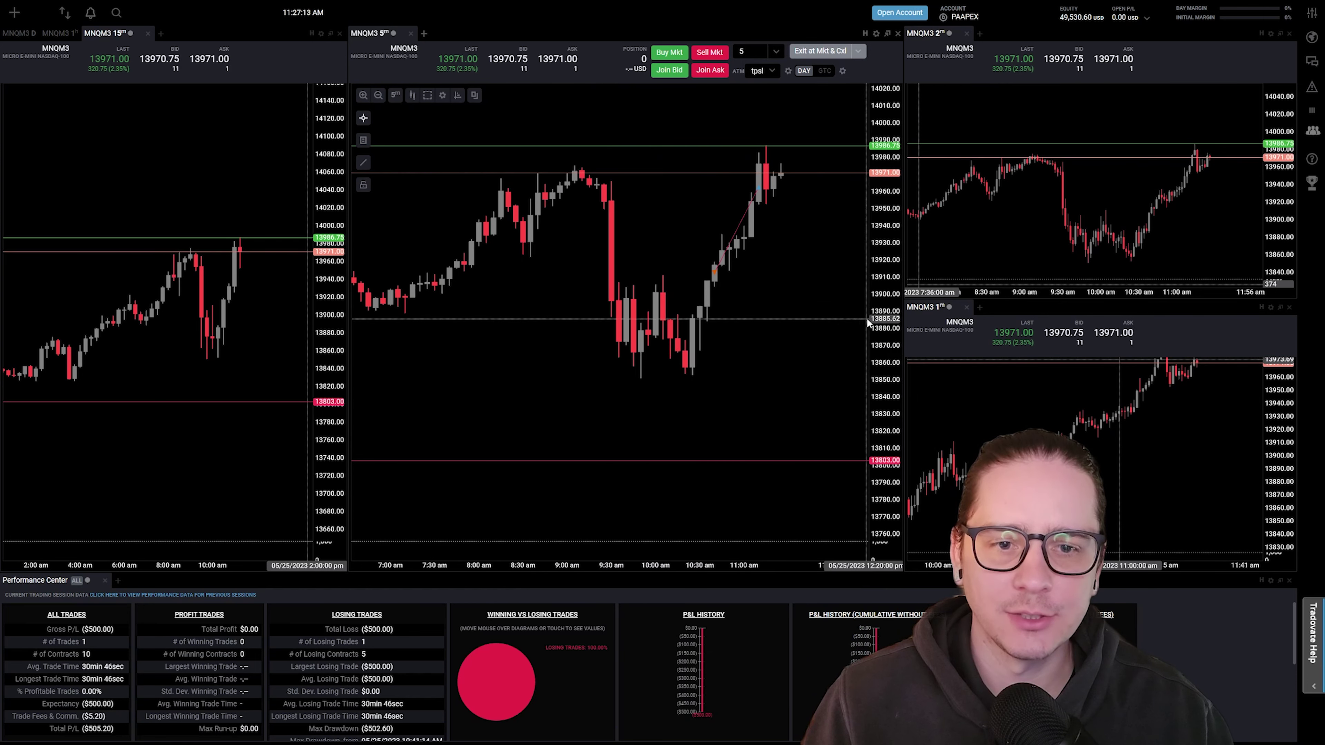
pyautogui.scroll(-2, 731, 334)
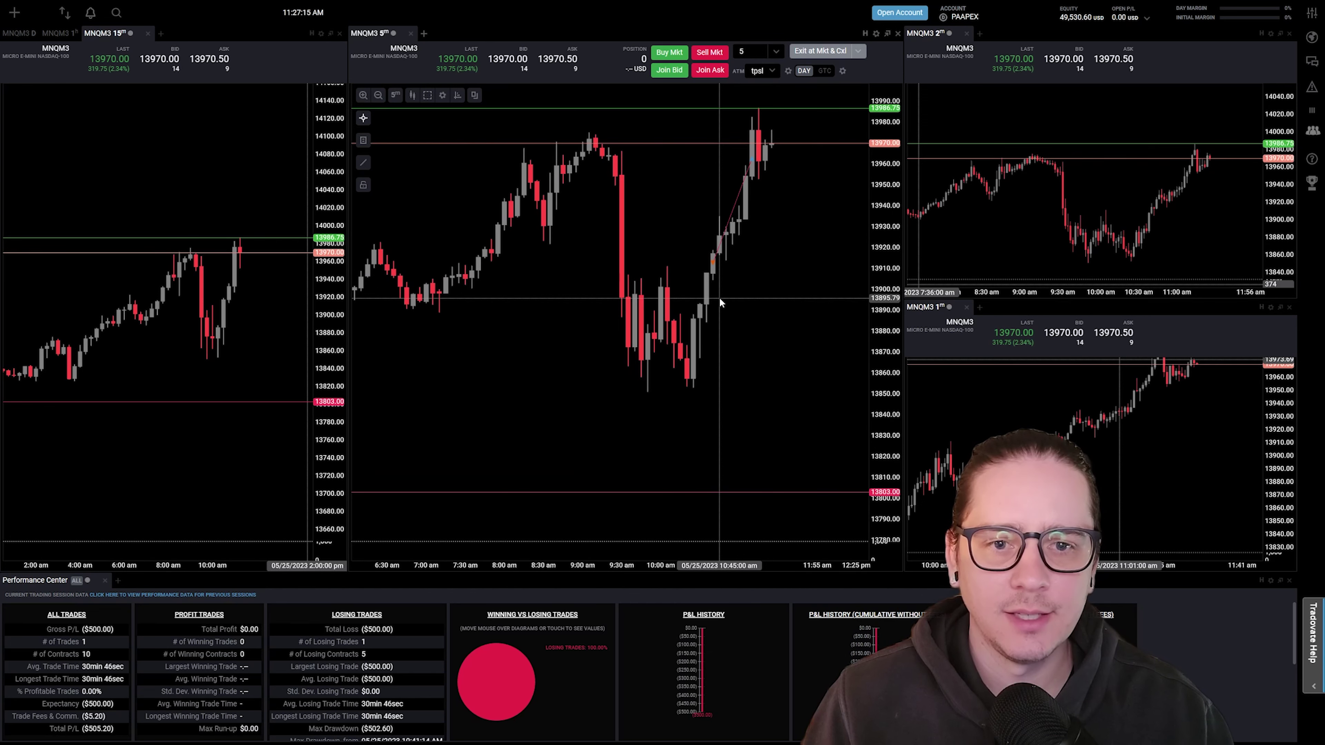
pyautogui.scroll(2, 753, 336)
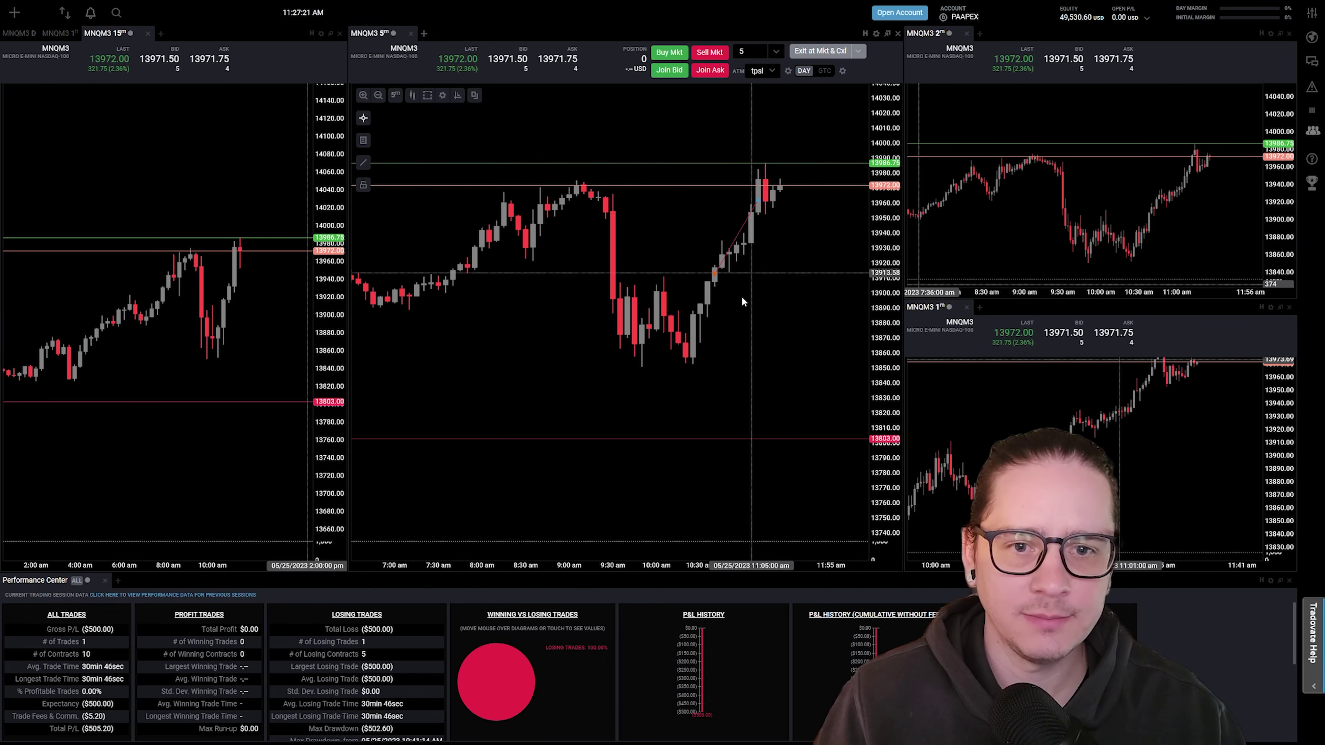
pyautogui.scroll(-1, 726, 344)
pyautogui.scroll(1, 710, 350)
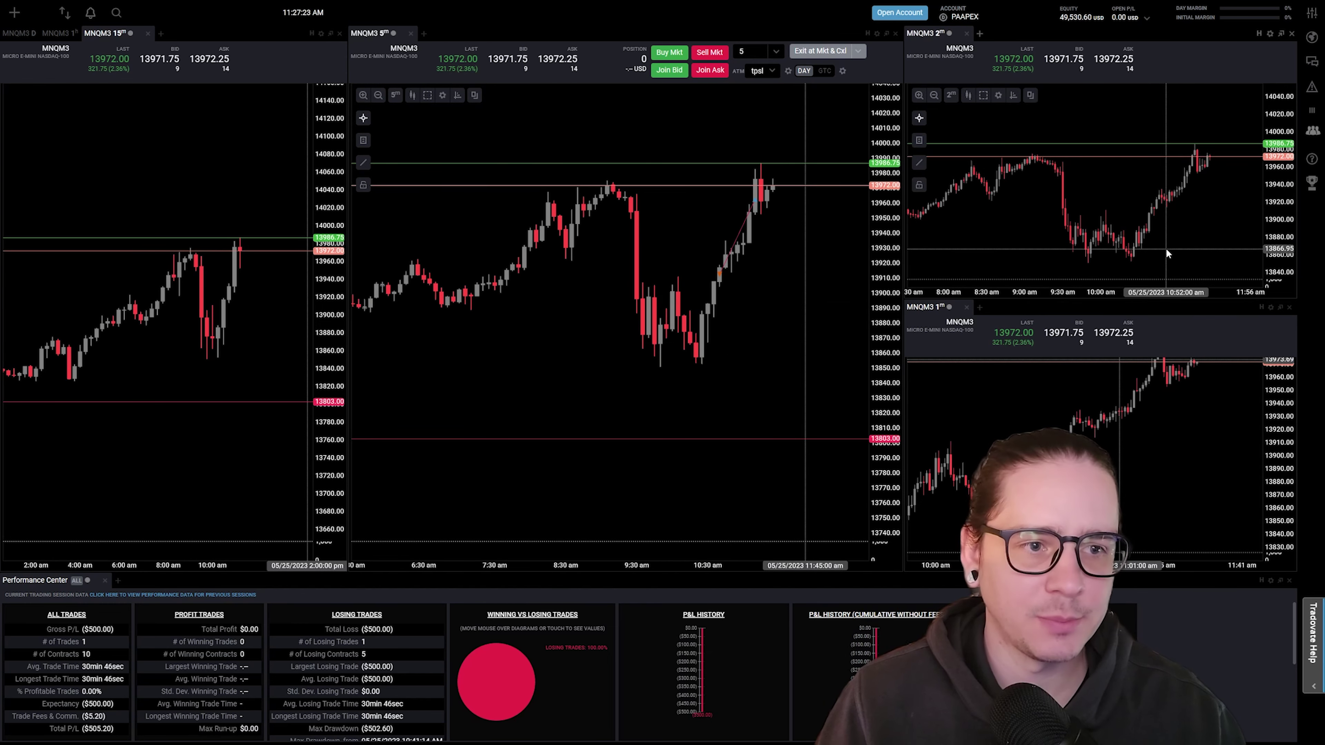
pyautogui.scroll(3, 1190, 232)
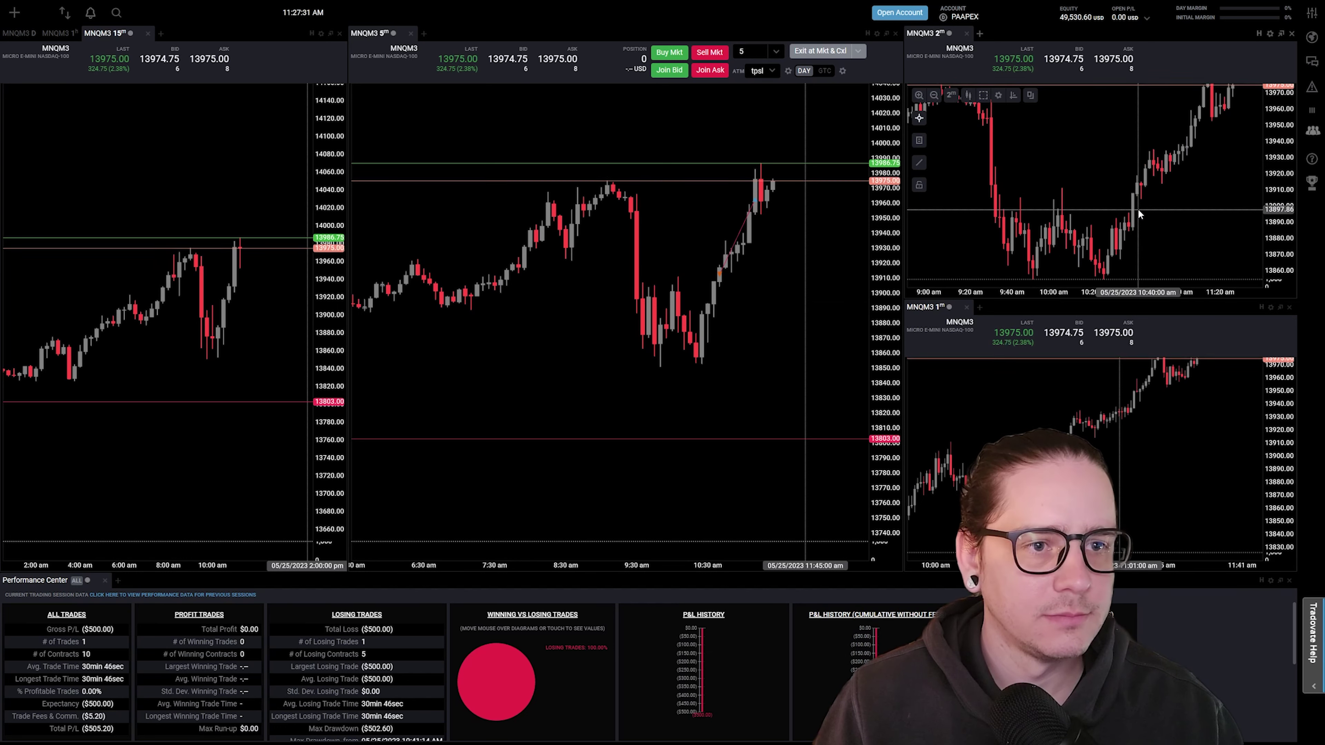
pyautogui.scroll(-2, 1138, 210)
pyautogui.scroll(-1, 1199, 207)
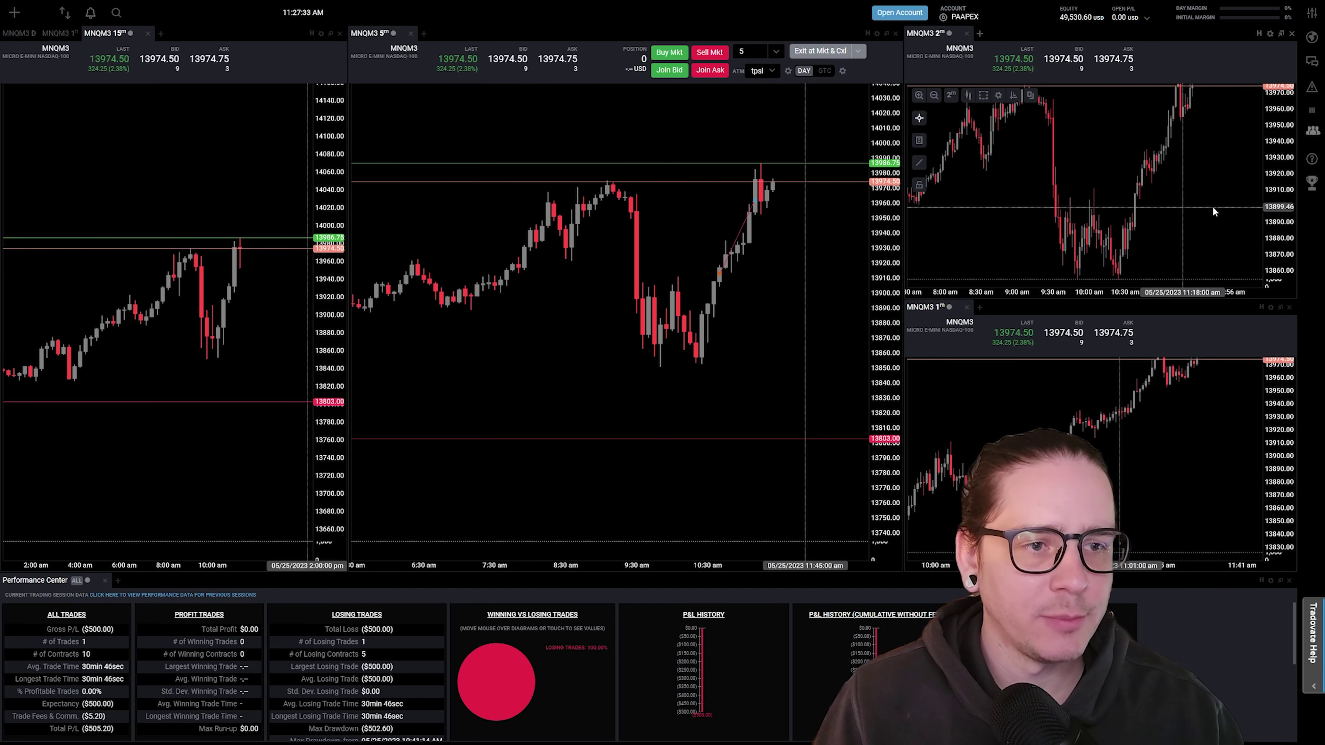
# Step: Compare the 10:05 to 10:20 am swings on the 5-minute chart with the 2-minute chart's sell-off, 10:46 am pullback and rally to the session high
pyautogui.scroll(-1, 1212, 206)
pyautogui.scroll(1, 1203, 208)
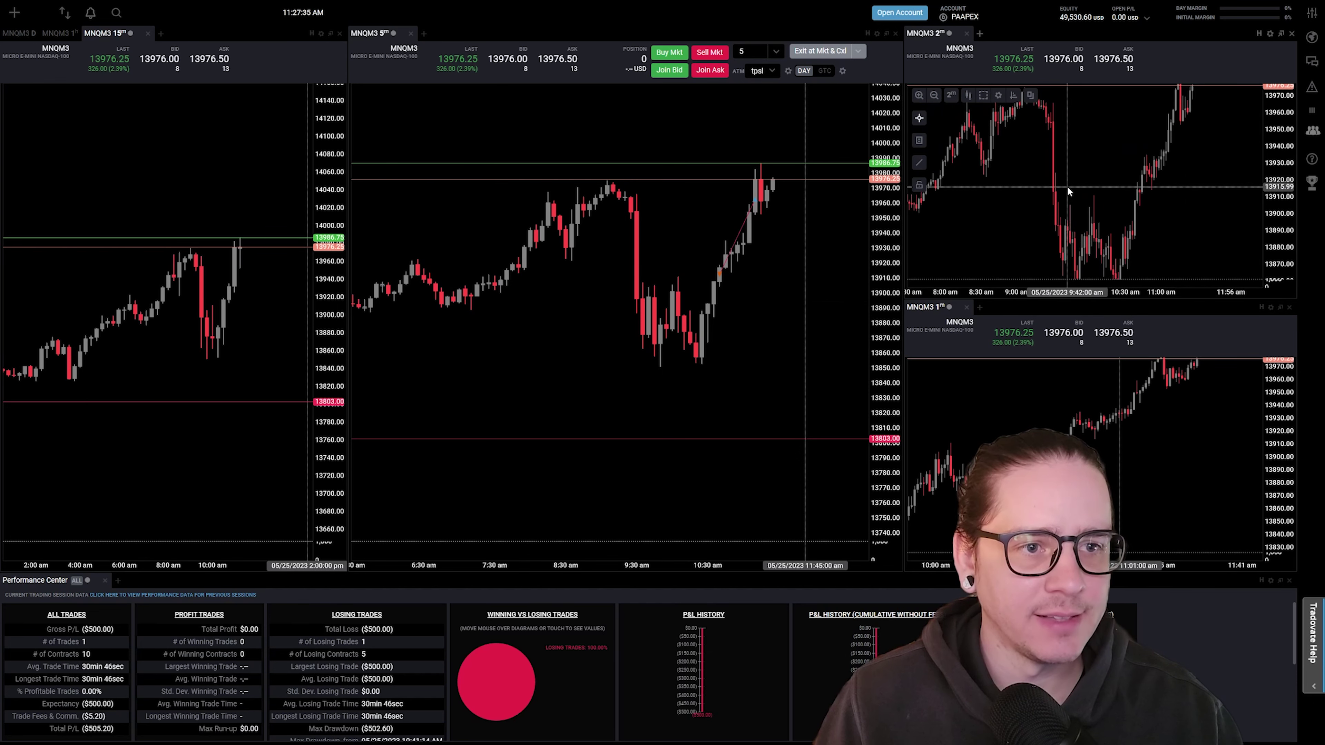
pyautogui.scroll(1, 1065, 188)
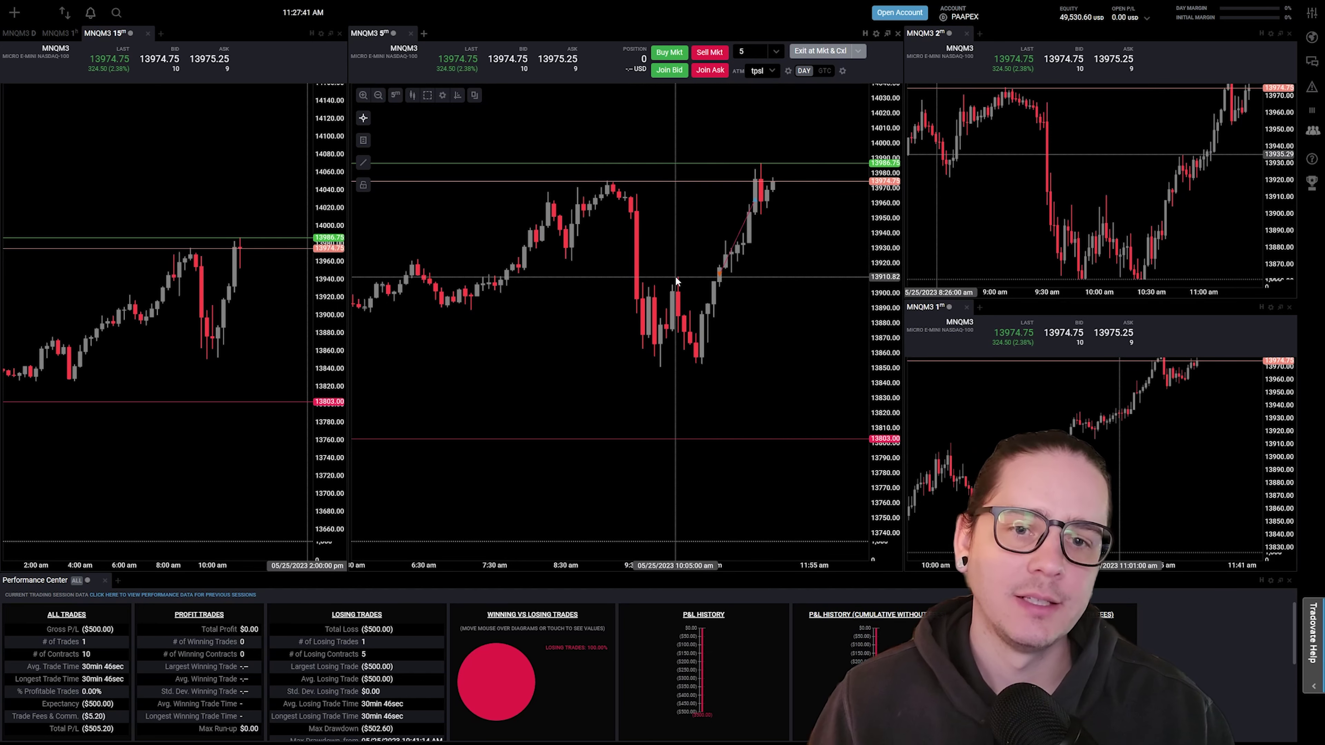
pyautogui.moveTo(718, 277)
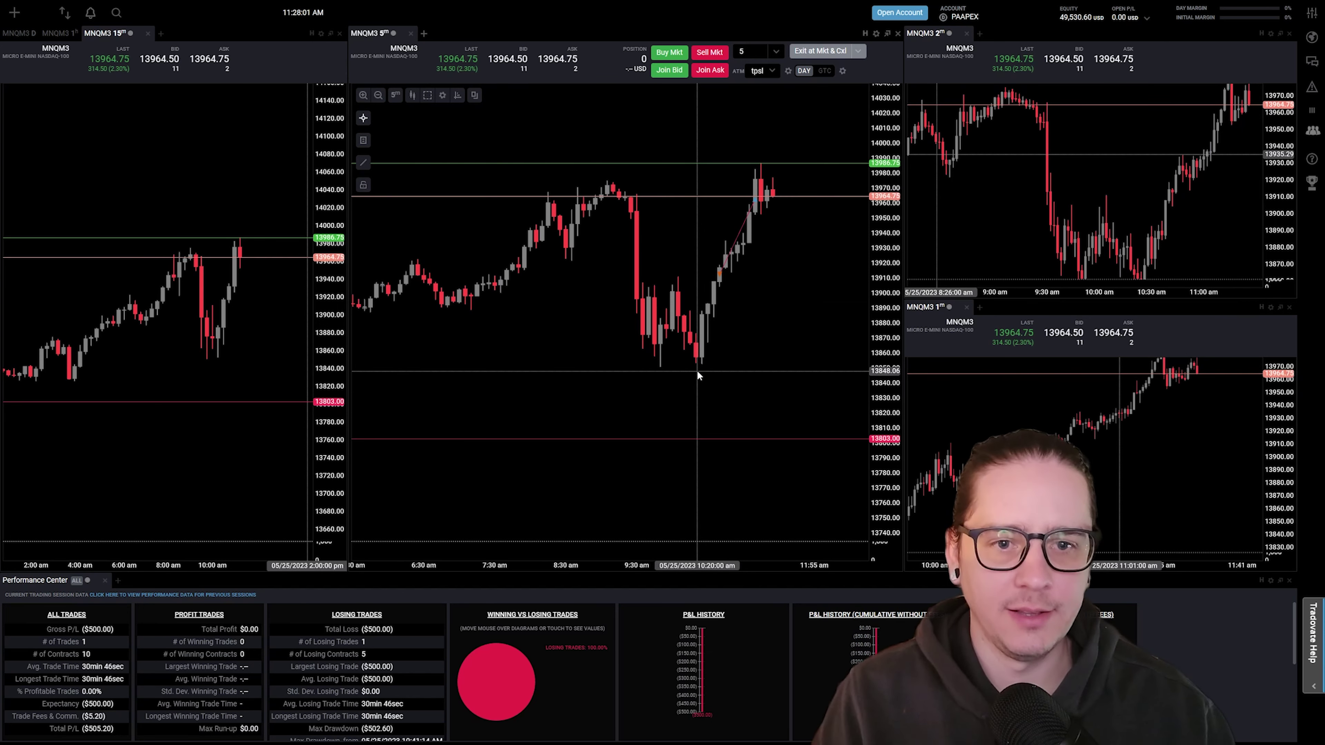
pyautogui.moveTo(1201, 231); pyautogui.dragTo(1157, 220)
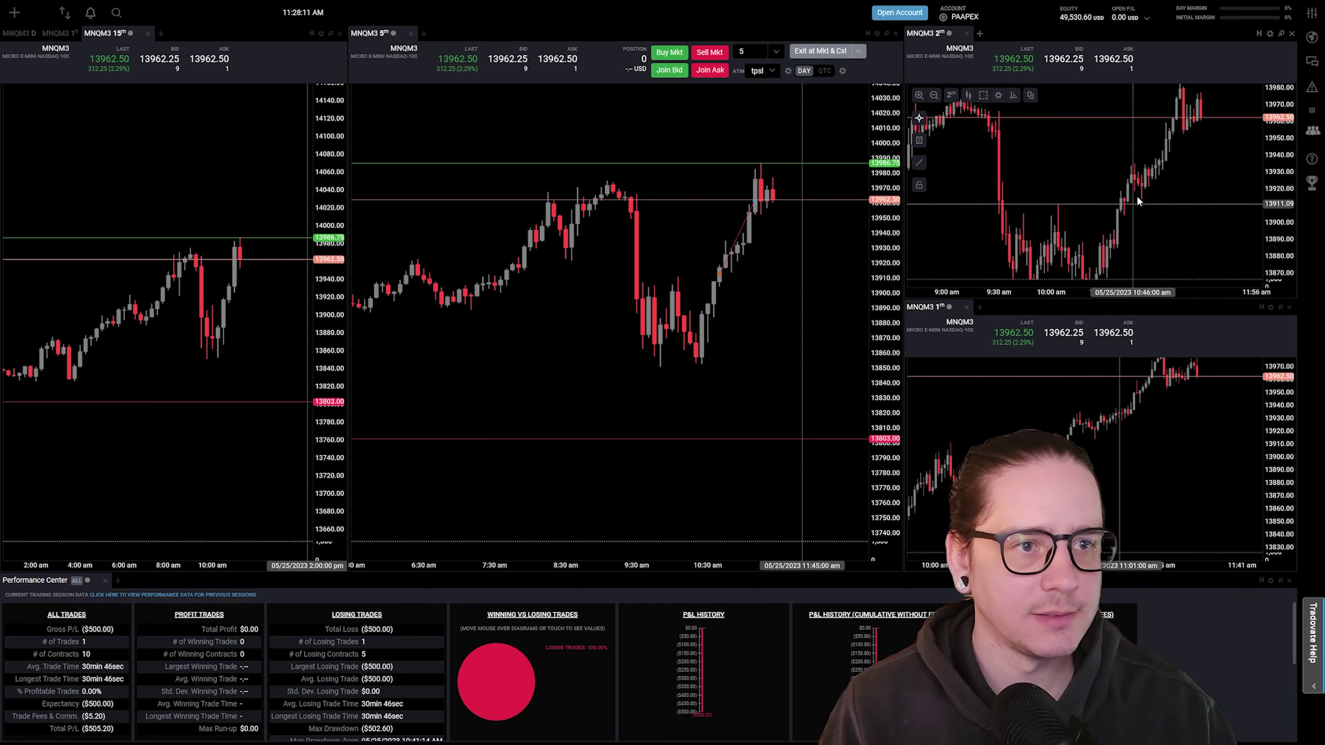
pyautogui.moveTo(1121, 216); pyautogui.dragTo(1114, 240)
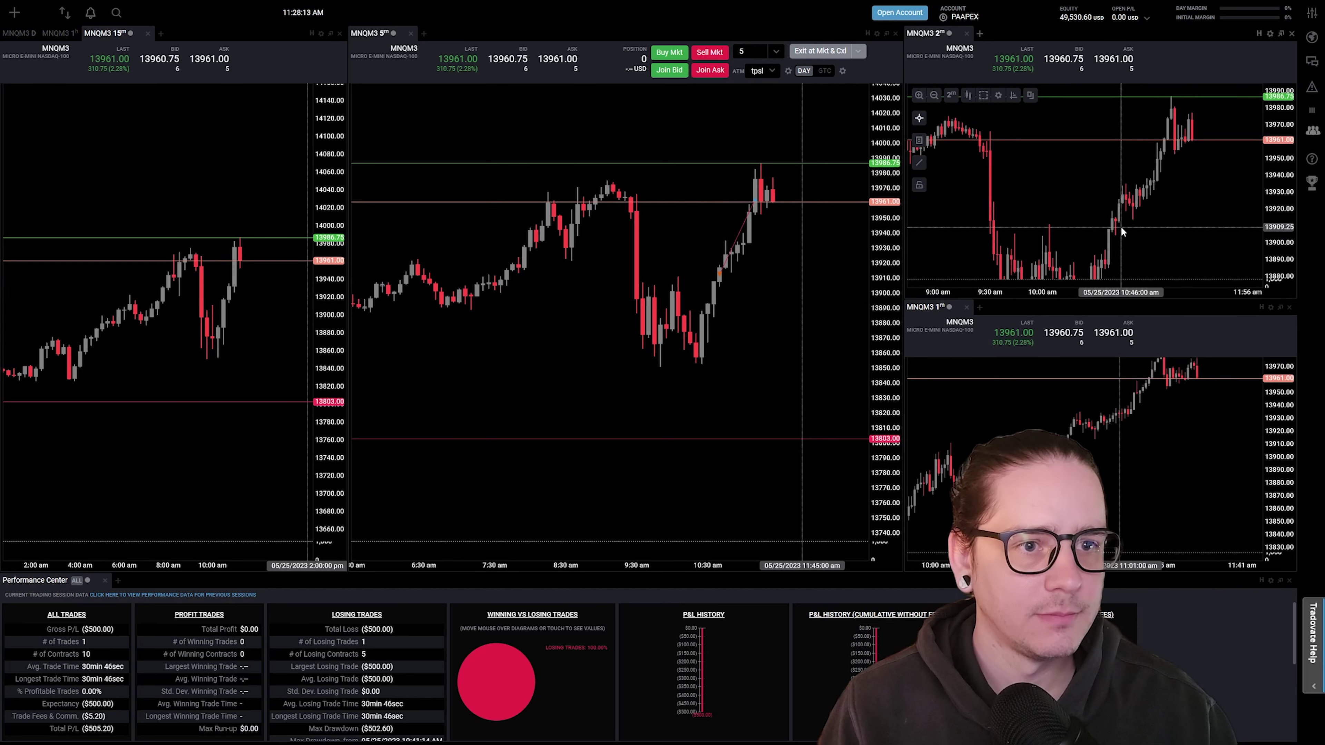
pyautogui.scroll(-5, 1121, 226)
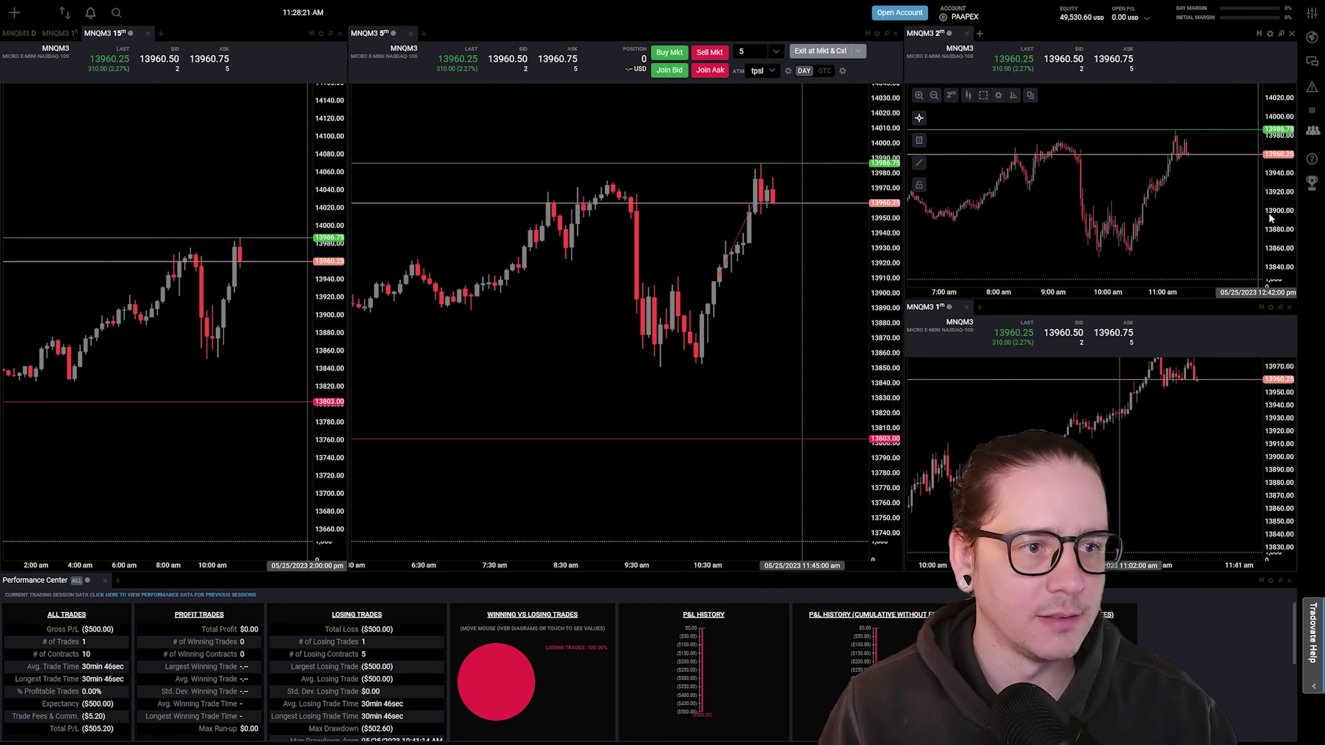
pyautogui.scroll(3, 1159, 229)
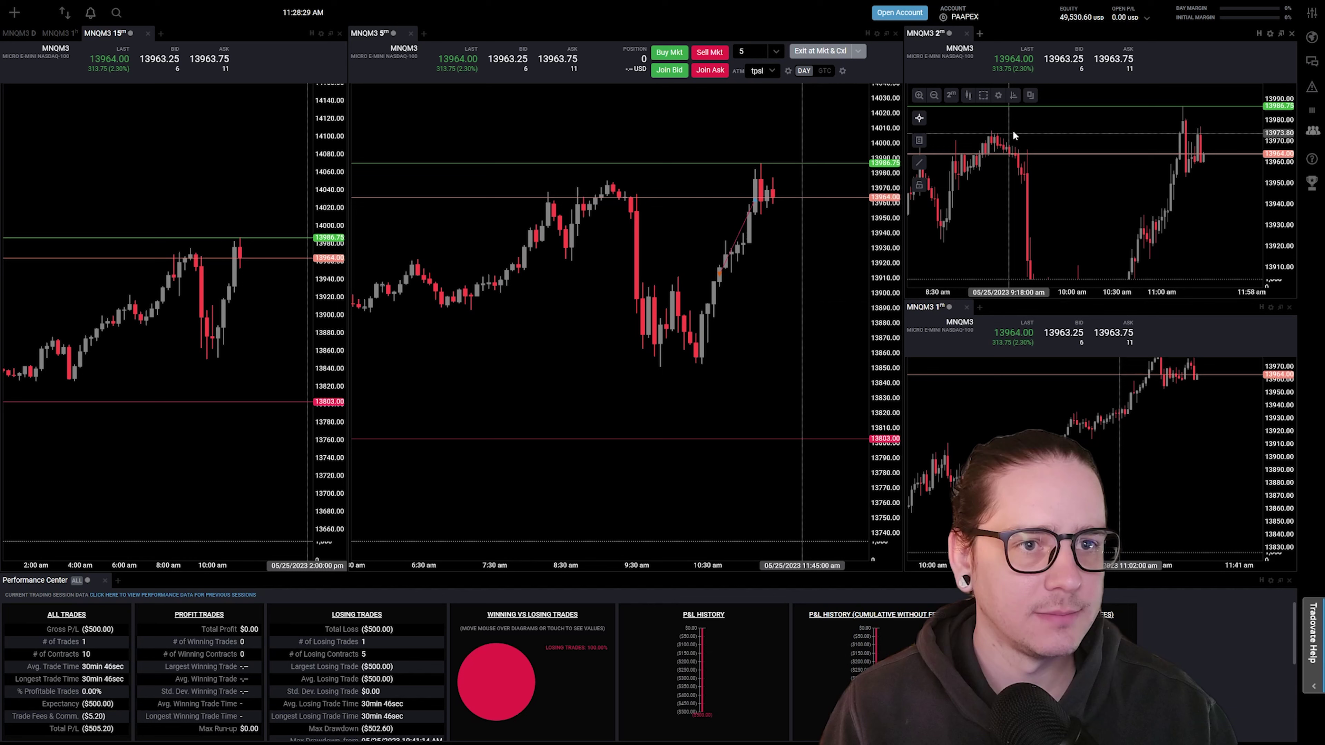
pyautogui.scroll(2, 1049, 120)
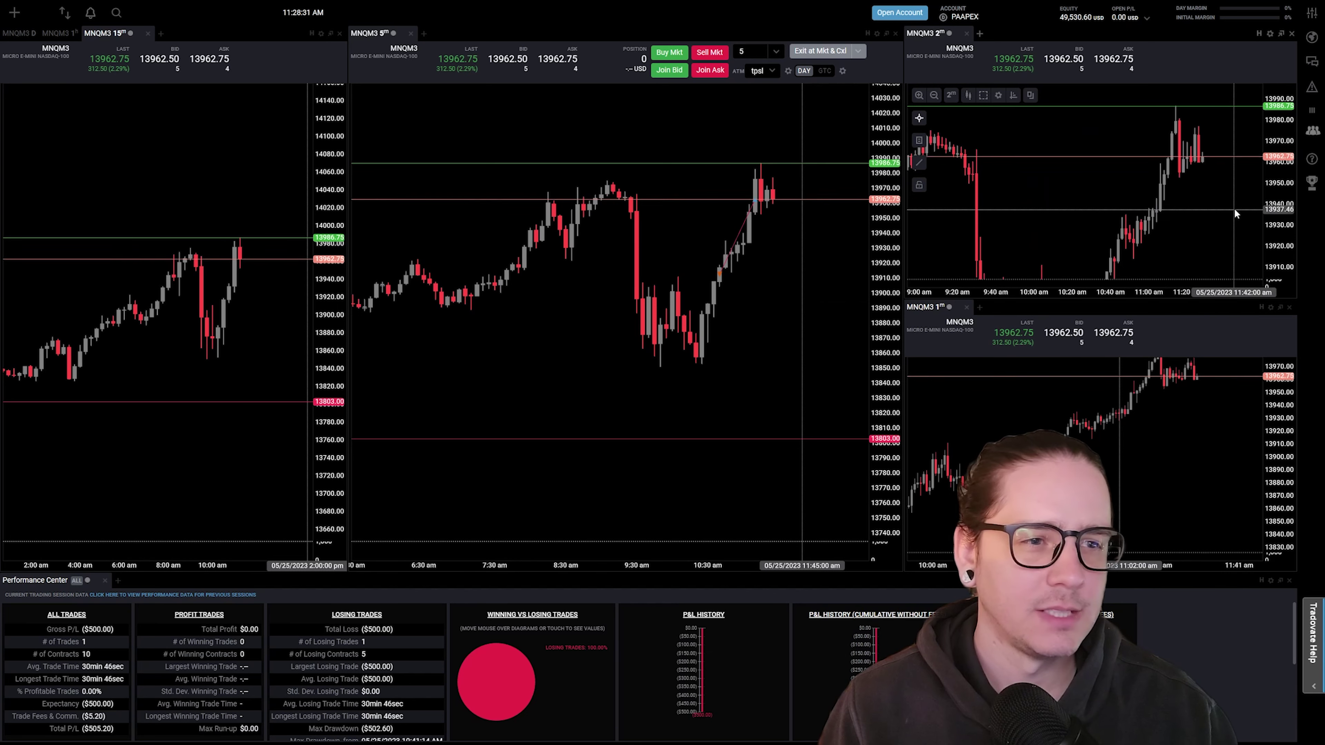
pyautogui.moveTo(1282, 196); pyautogui.dragTo(1283, 202)
pyautogui.scroll(-2, 1240, 214)
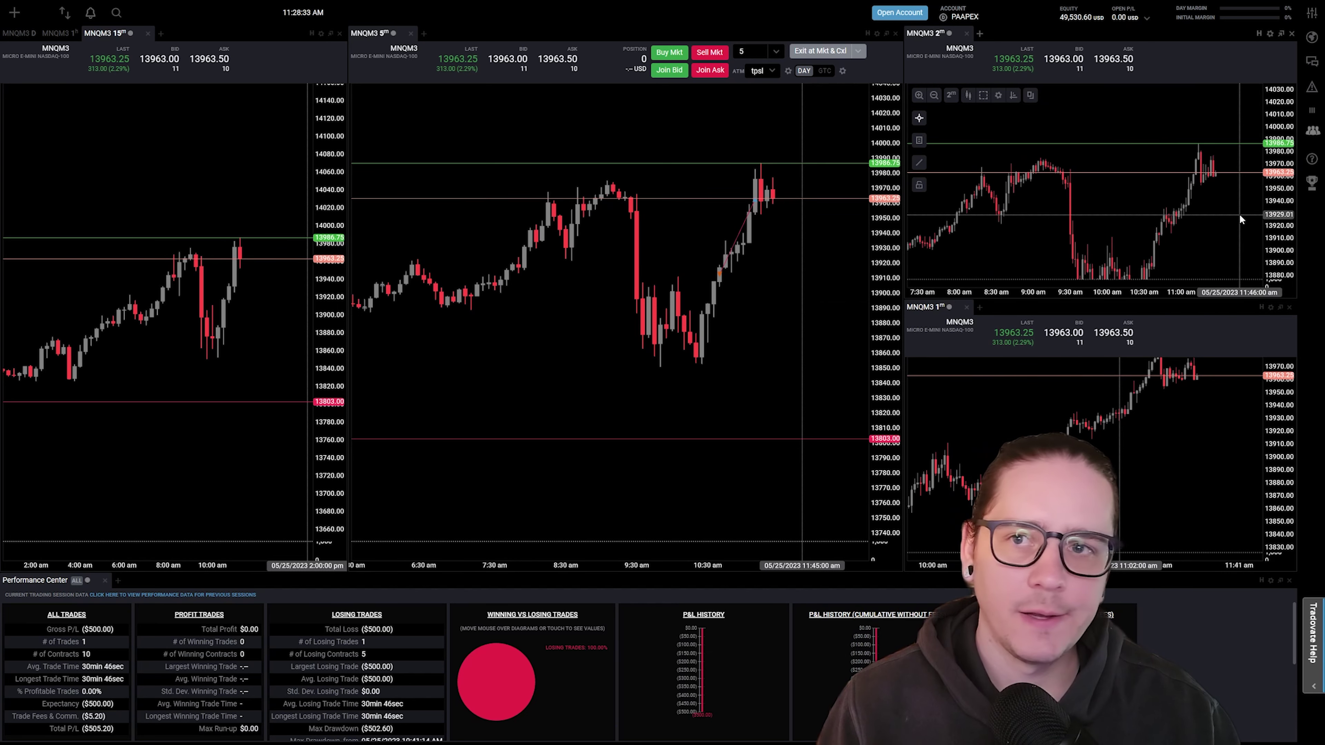